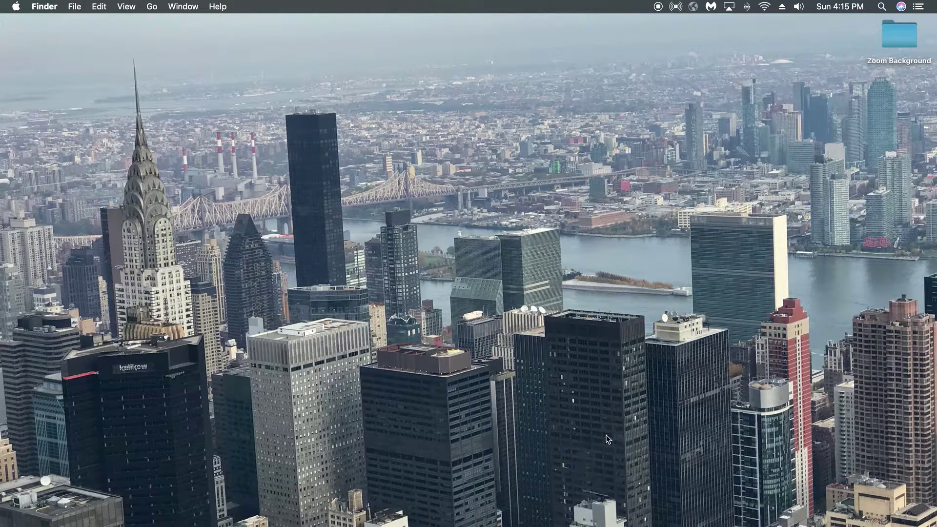
Step: Switch to the App Store and search for "loud typer"
mouse_move(593, 525)
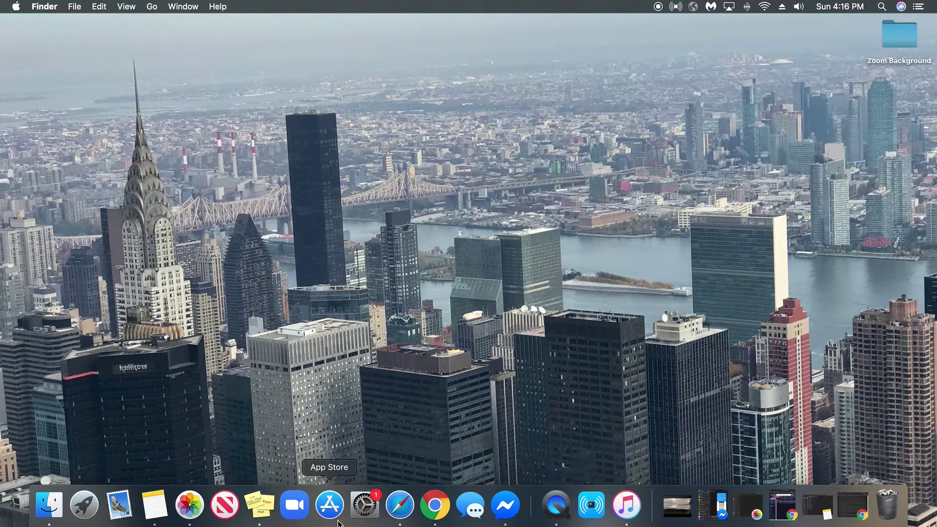
click(330, 503)
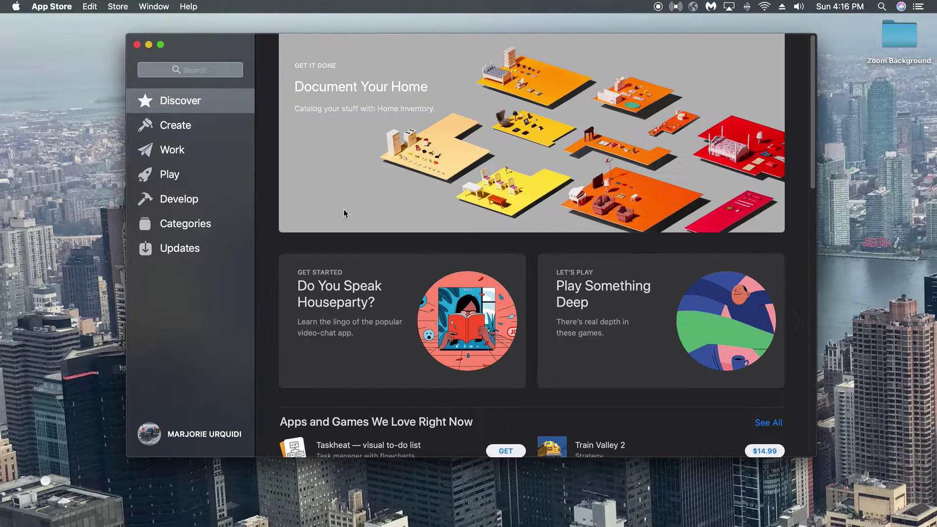
click(195, 69)
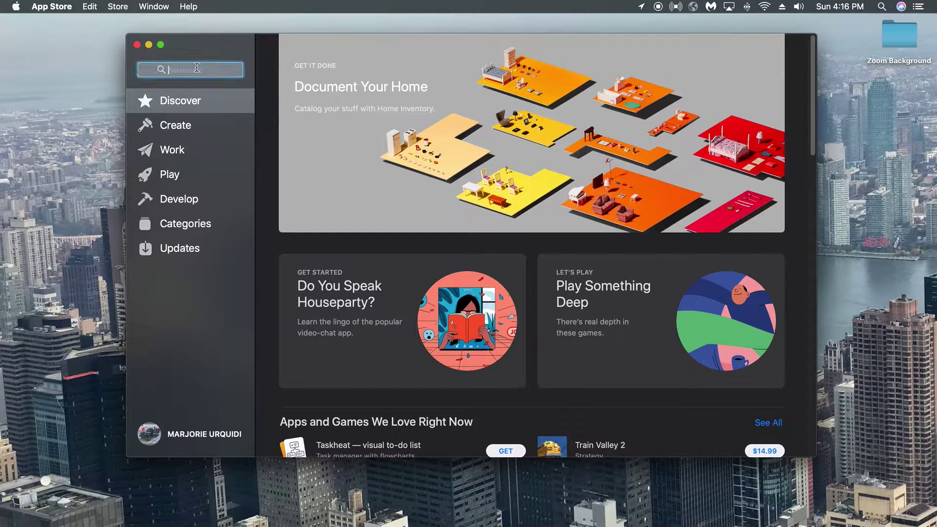
text(lo)
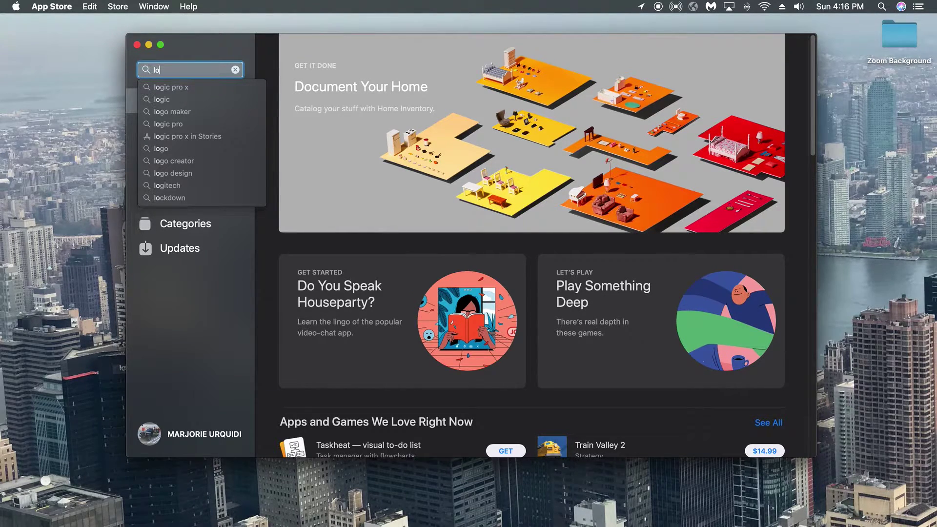
text(ud)
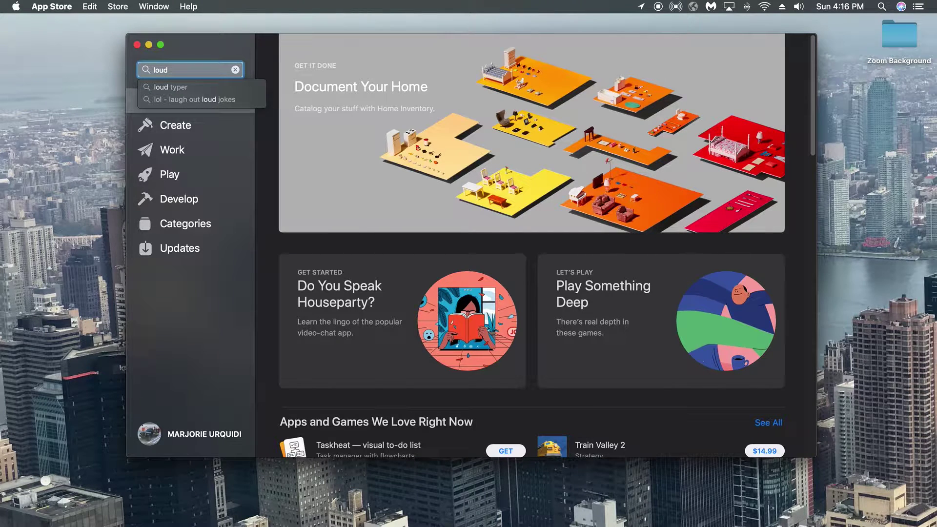
text( typer)
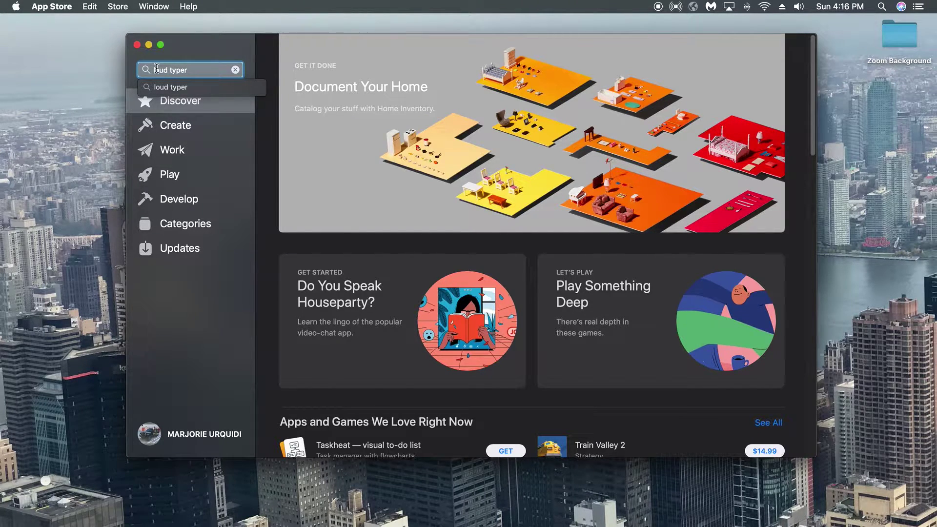
click(179, 86)
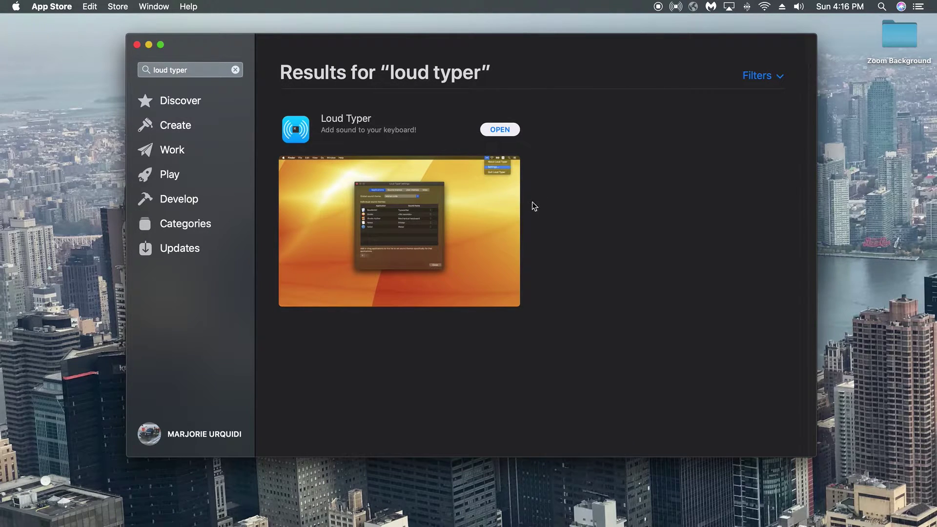
Step: Launch Loud Typer from the search result and clear the old sample text from its sound theme test area
click(504, 130)
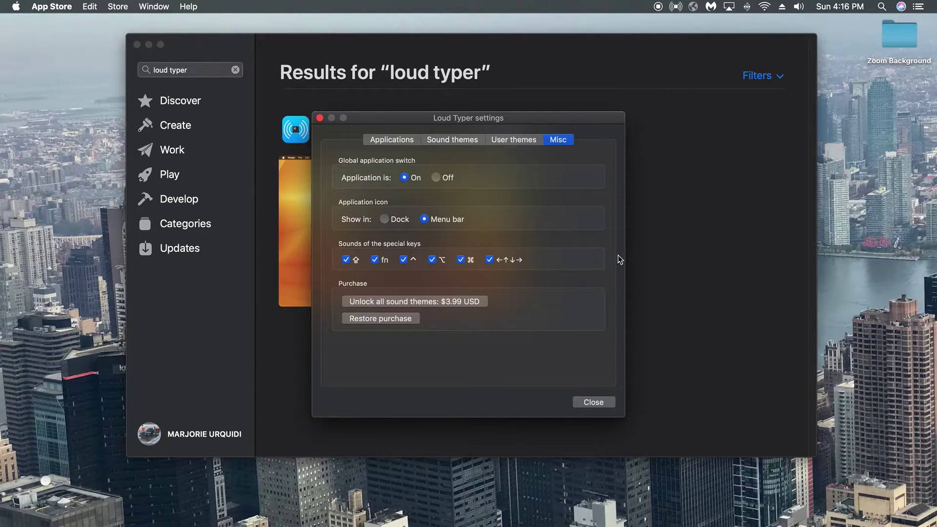
click(458, 142)
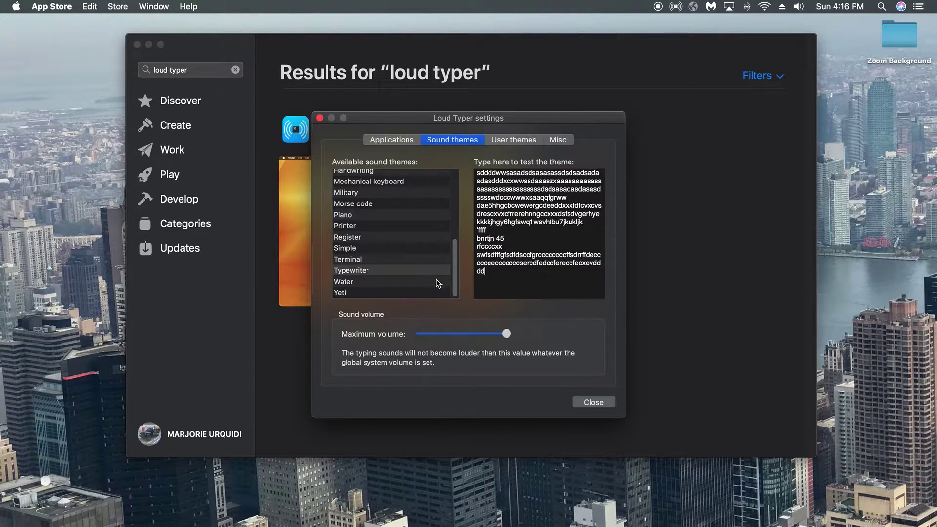
drag(502, 274, 471, 163)
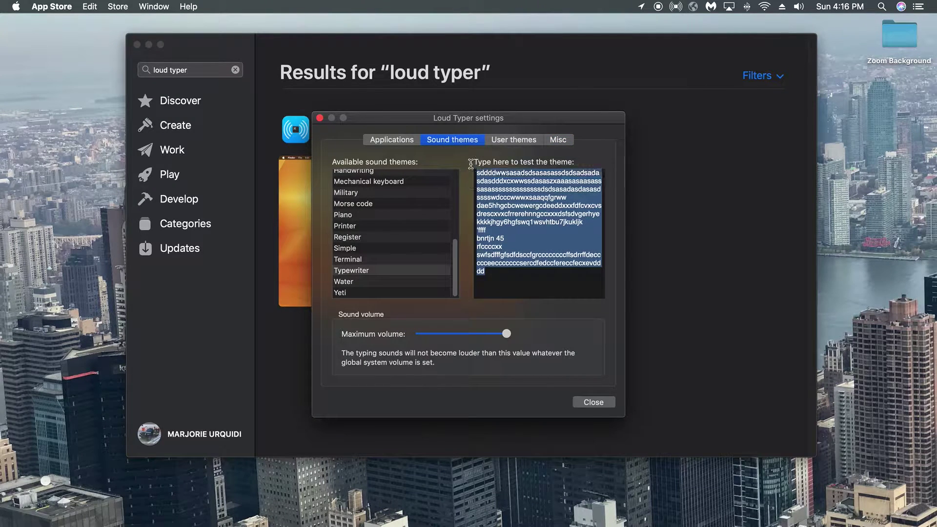
key(BackSpace)
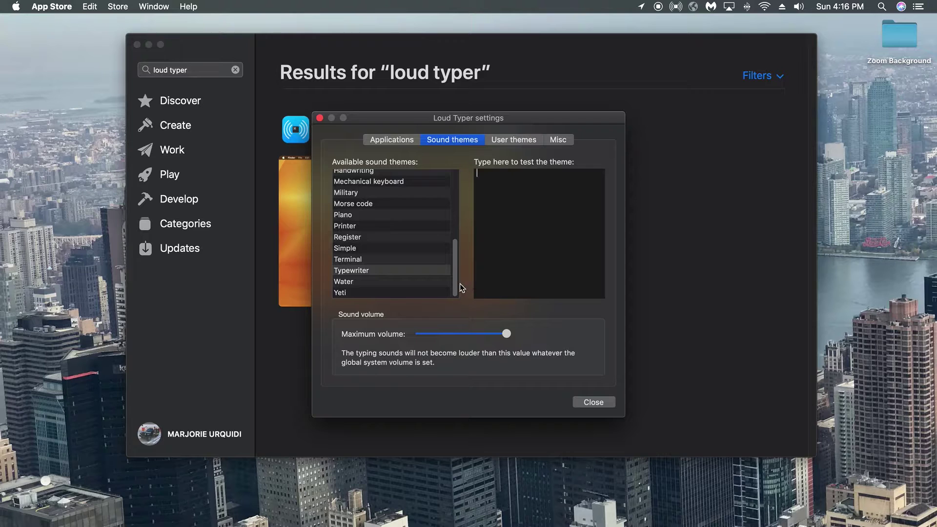
Step: Try the Beep 1 sound theme by entering "dfd" in the test area
drag(456, 286, 468, 175)
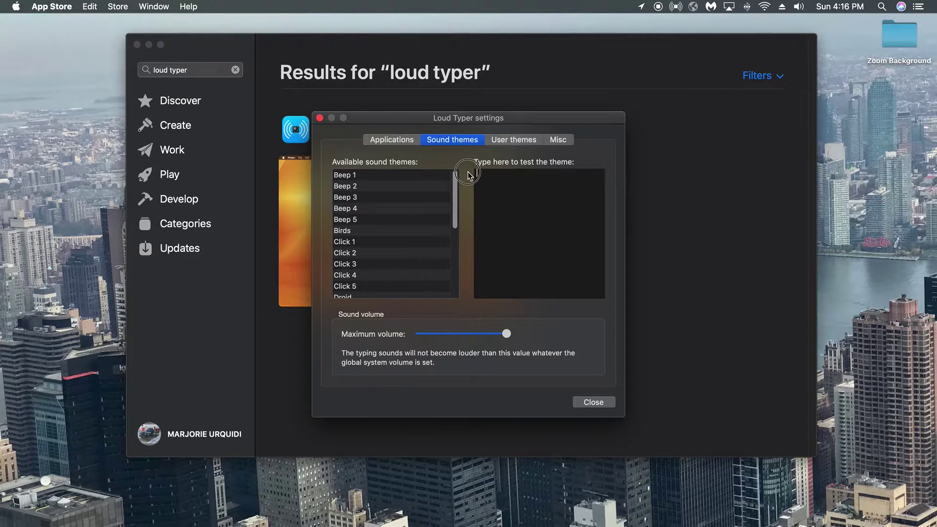
click(367, 176)
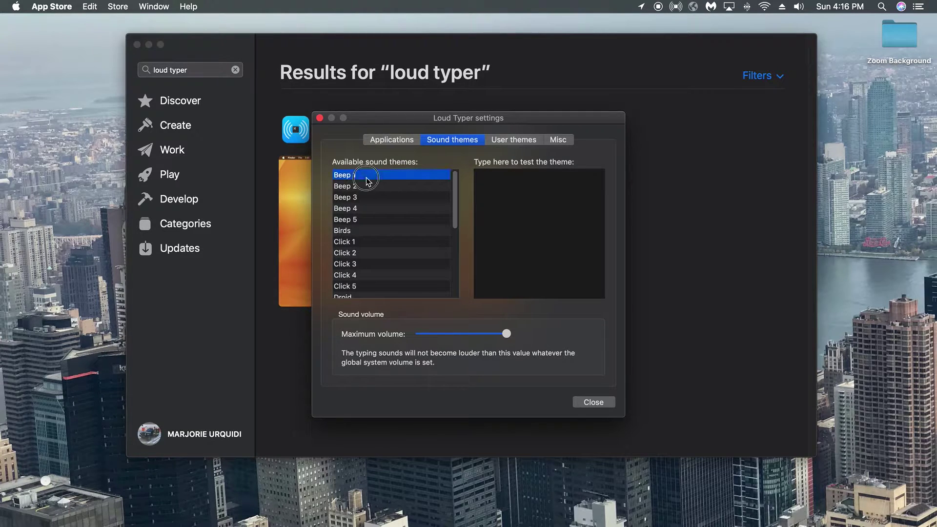
click(543, 204)
text(dfd)
Step: Try the Beep 2 sound theme by entering "dfdf" in the test area
click(431, 195)
key(d)
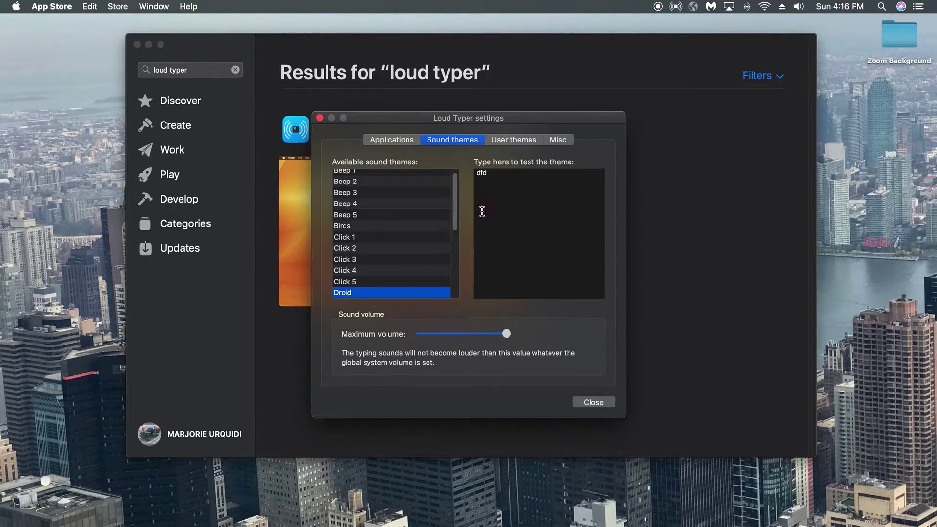
scroll(415, 205, up, 1)
click(415, 186)
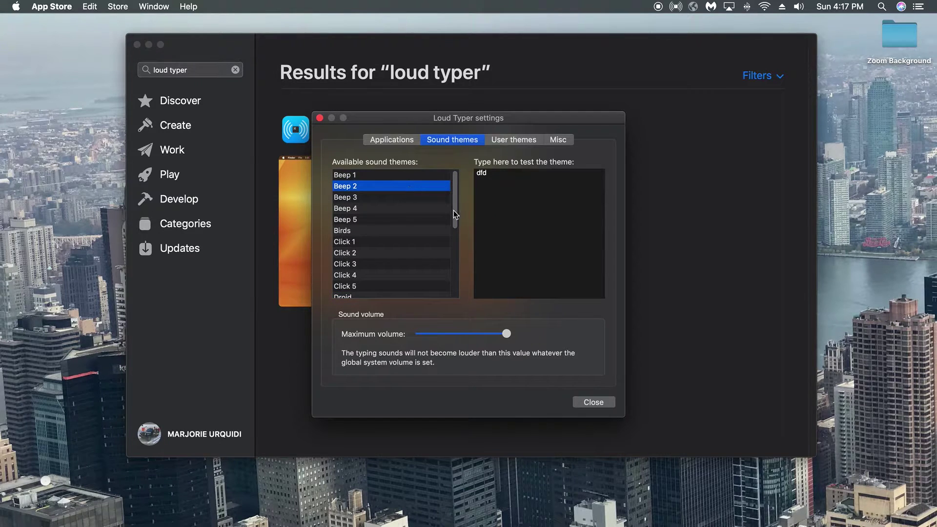
click(517, 222)
text(dfdf)
Step: Try the Beep 3 sound theme with the sample text "dfd" and Beep 4 with "dfff"
click(406, 197)
click(485, 228)
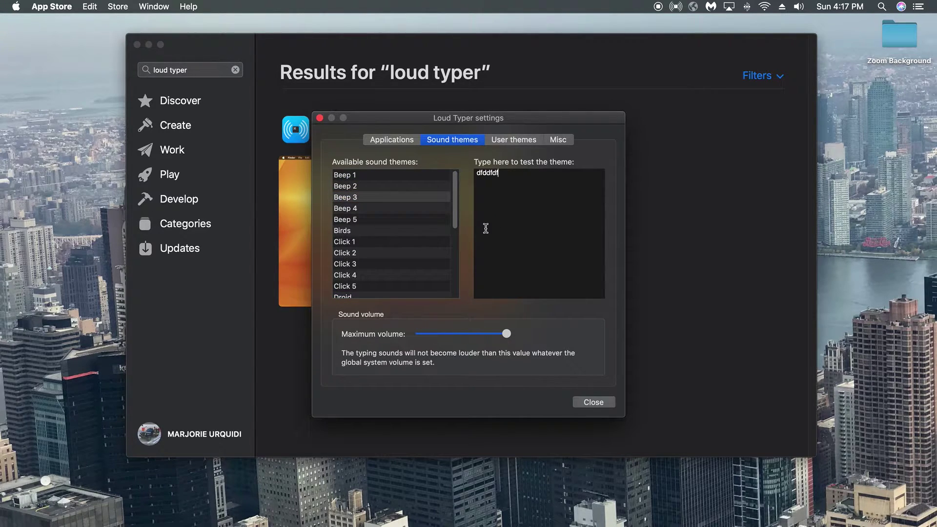
text(dfd)
click(410, 219)
key(Up)
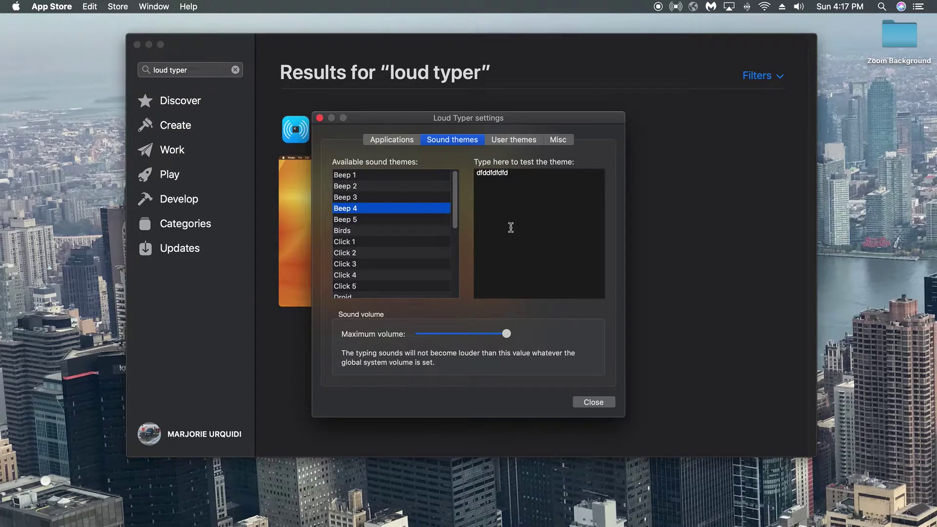
click(511, 228)
click(405, 213)
click(535, 231)
text(dfff)
Step: Try the Beep 5 sound theme with the sample text "dfdd" and Birds with "dfd"
click(413, 220)
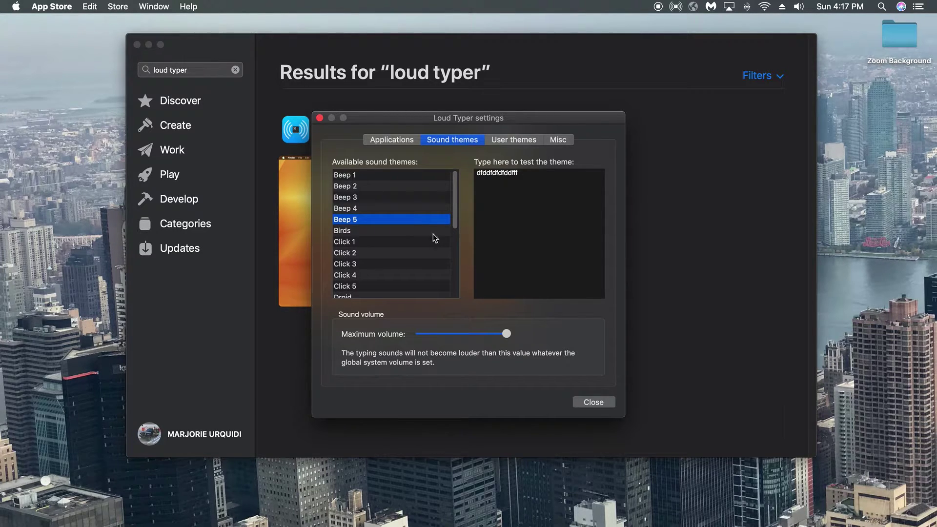
click(534, 232)
text(dfdd)
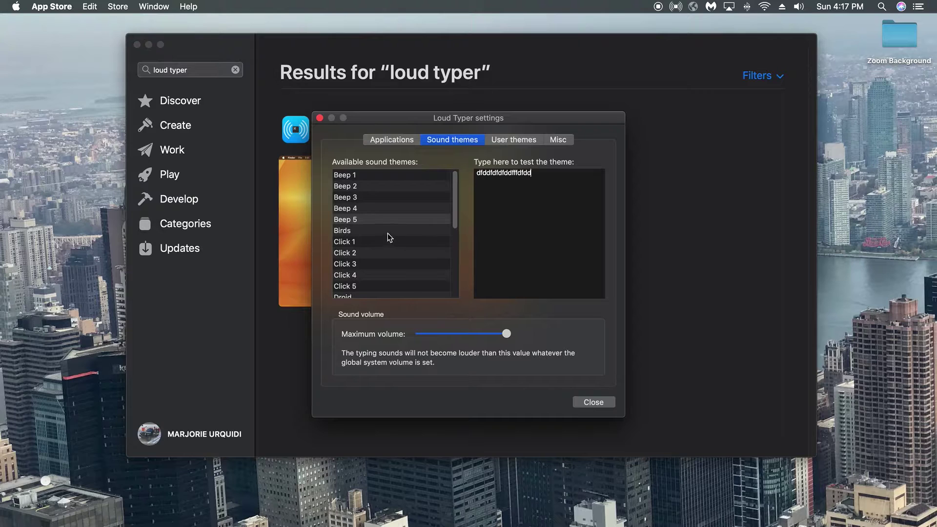
click(413, 235)
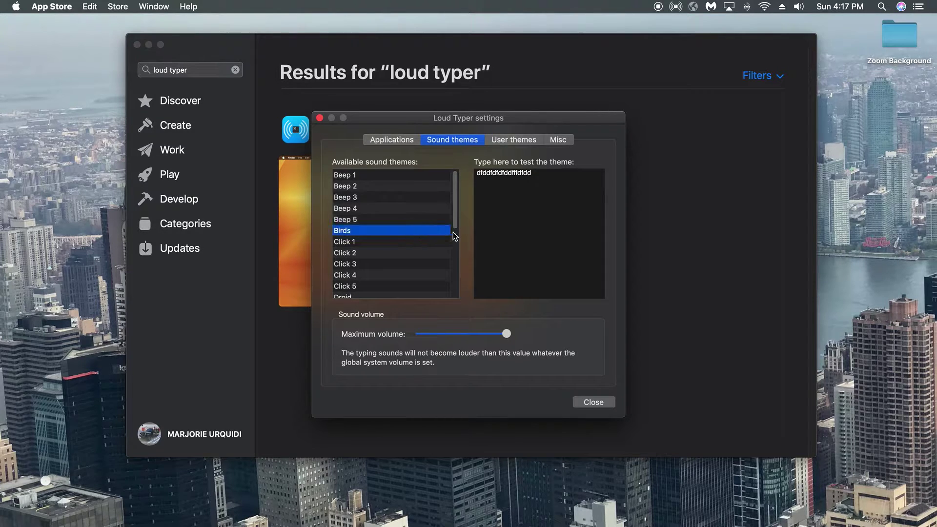
click(533, 226)
text(dfd)
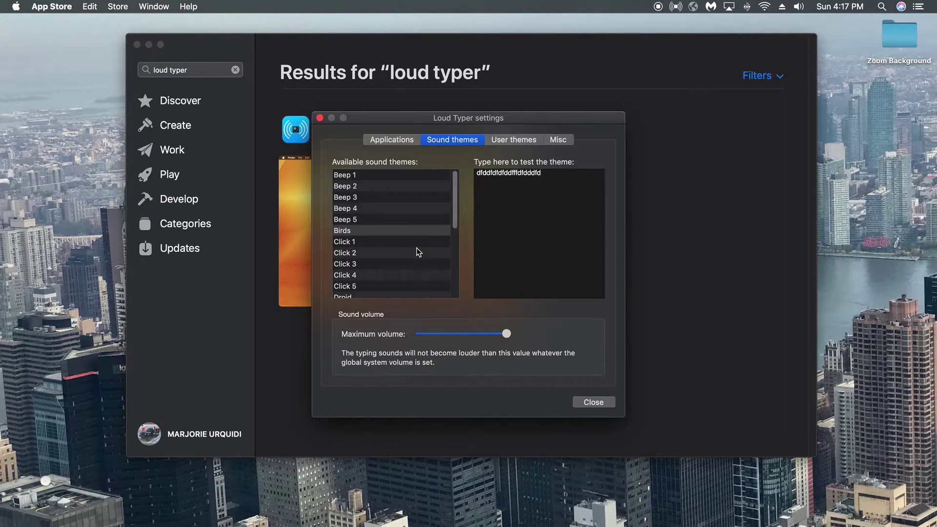
Step: Try the Click 1 and Click 2 sound themes, entering a few sample letters in the test area for each
click(418, 251)
click(419, 244)
click(582, 241)
text(dfd)
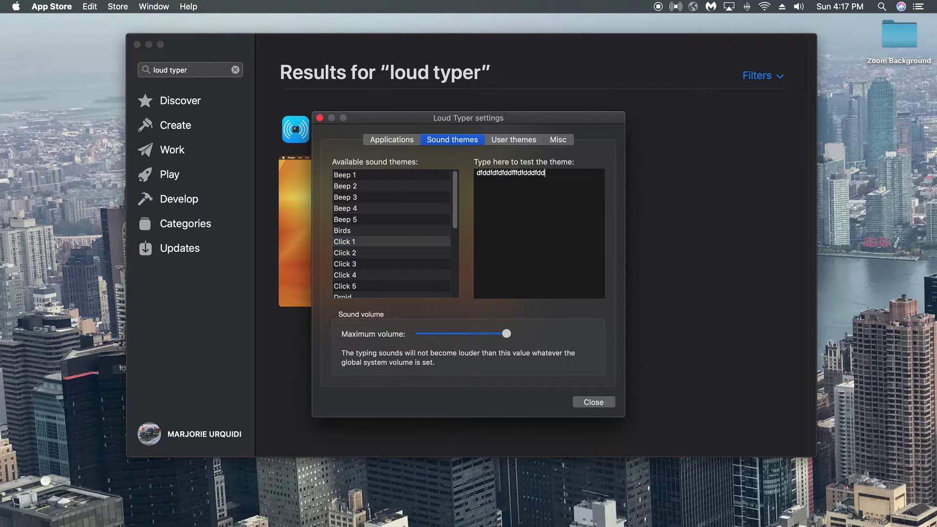
click(416, 255)
click(528, 251)
text(dfds)
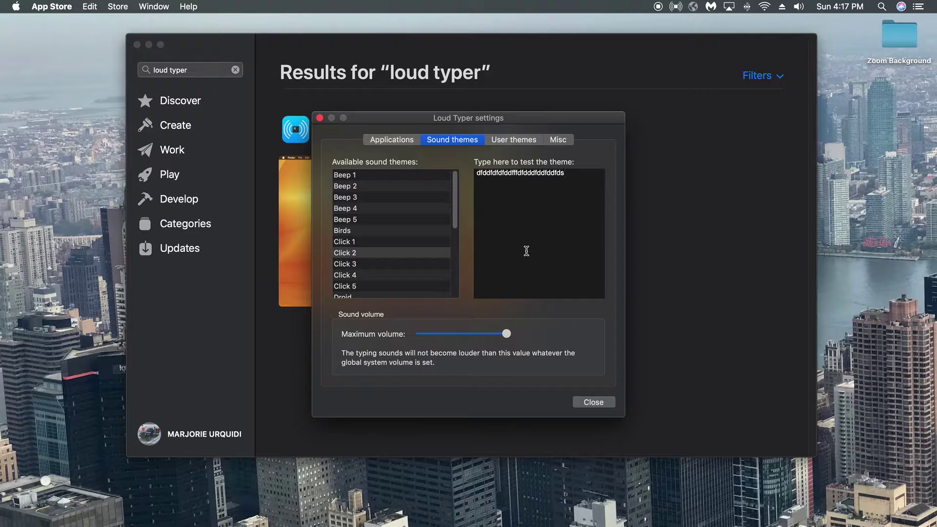
Step: Try the Click 3 and Click 4 sound themes, adding some sample letters to the test area for each
click(431, 263)
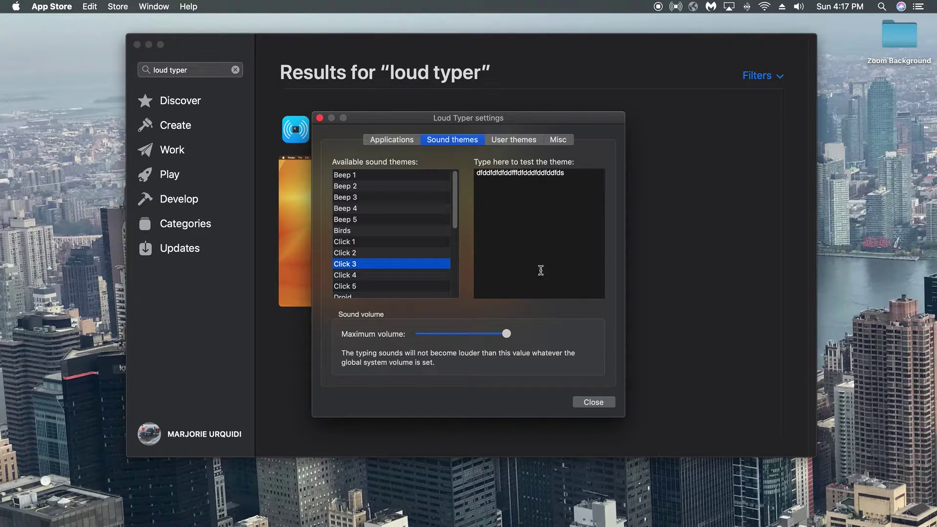
click(537, 242)
text(dfds)
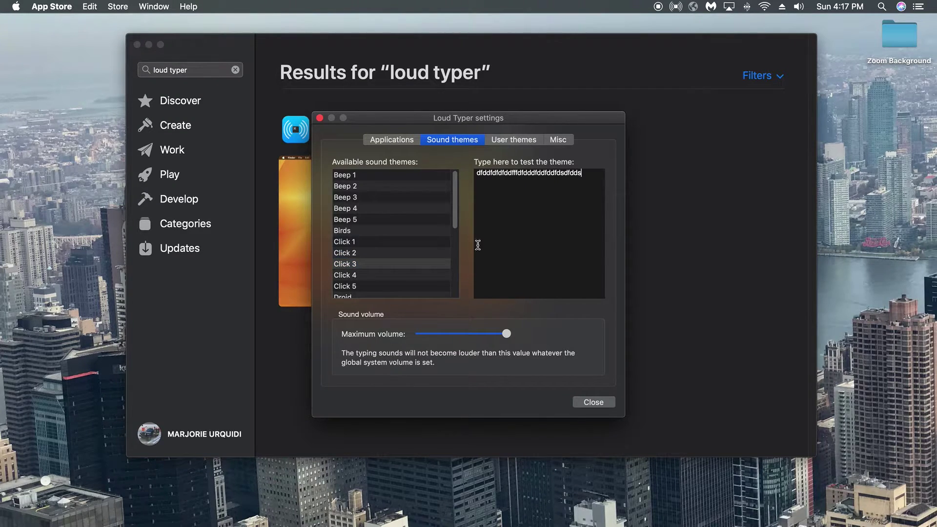
click(410, 275)
click(530, 264)
text(dfsdf)
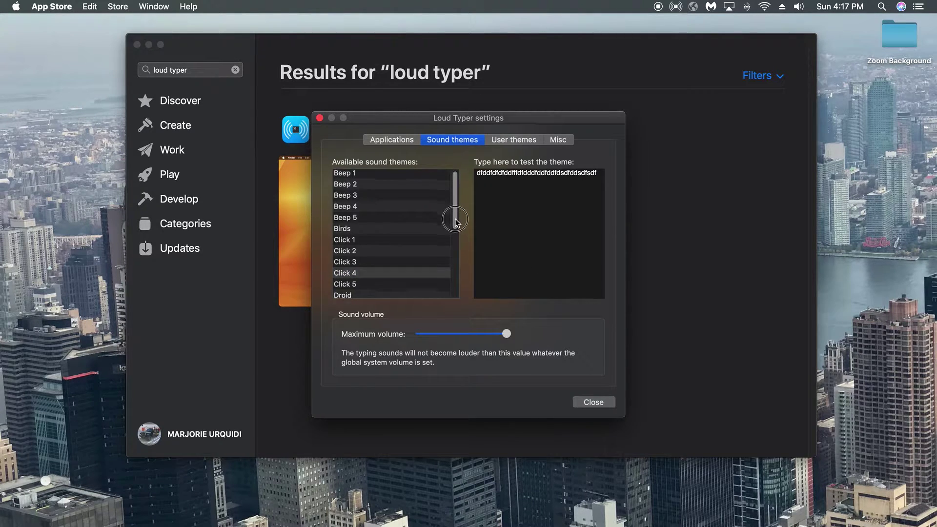
drag(455, 220, 454, 247)
text(dfdsfd)
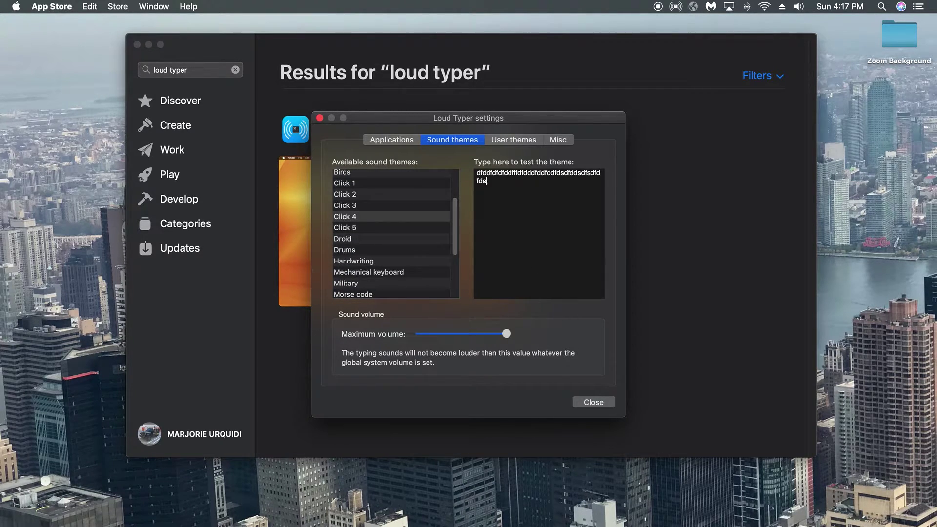
Step: Try the Click 5 sound theme with the sample text "fddd" and Droid with "cxcx"
click(414, 232)
click(522, 234)
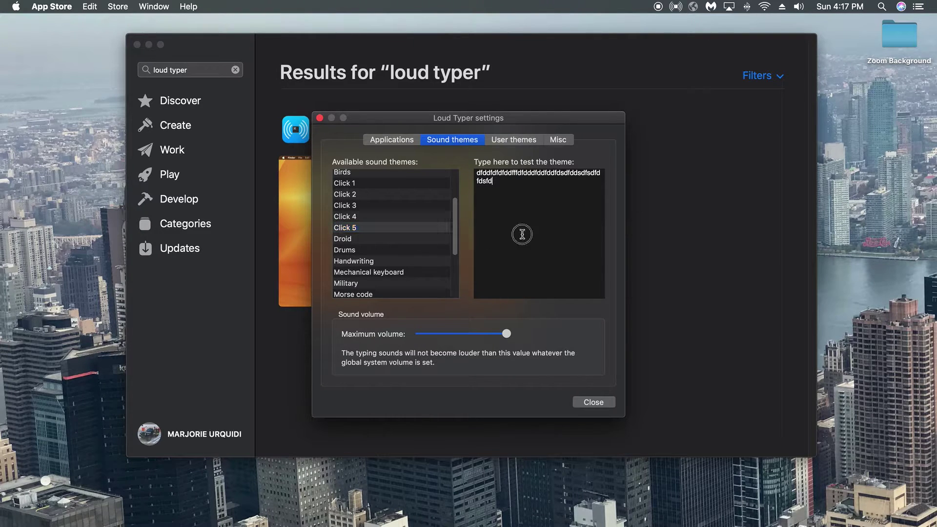
text(fddd)
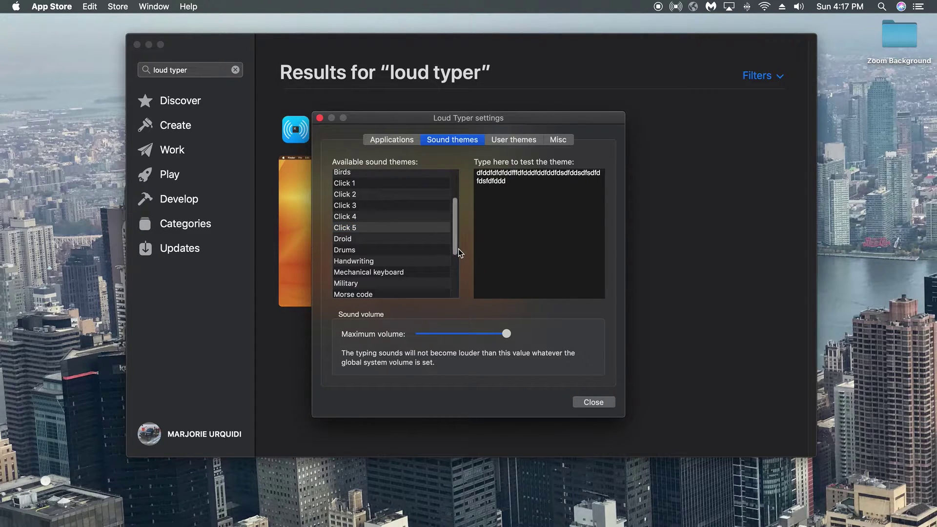
scroll(455, 251, down, 2)
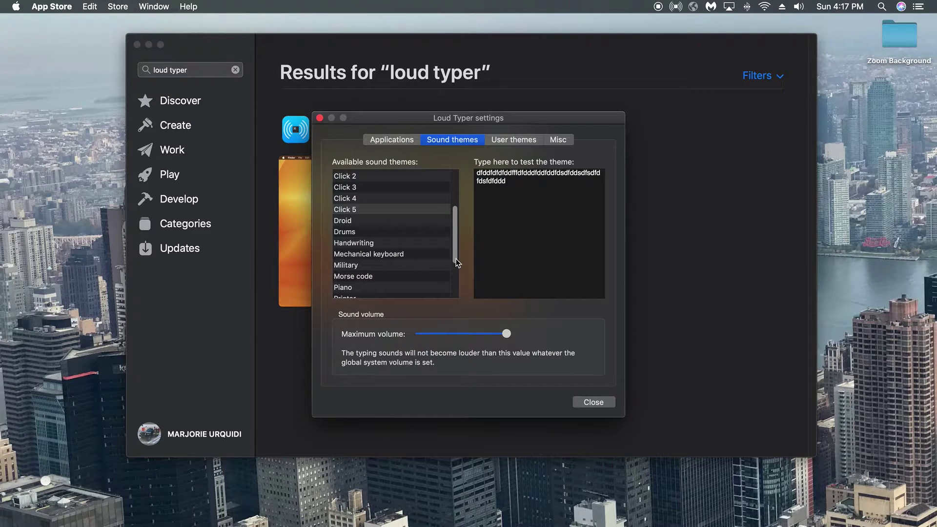
click(408, 222)
click(508, 224)
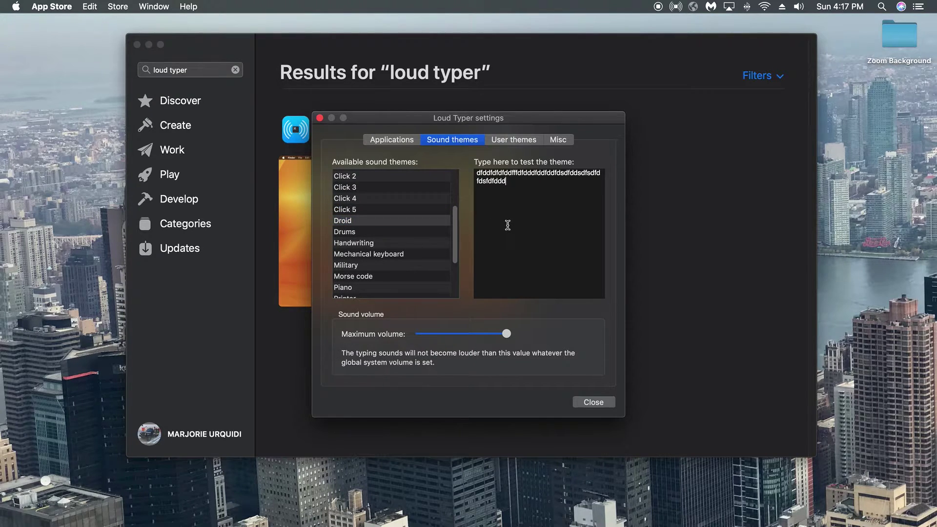
text(cxcx)
Step: Try the Drums sound theme twice, entering "dfsddc" and a couple more sample letters in the test area
scroll(455, 248, down, 3)
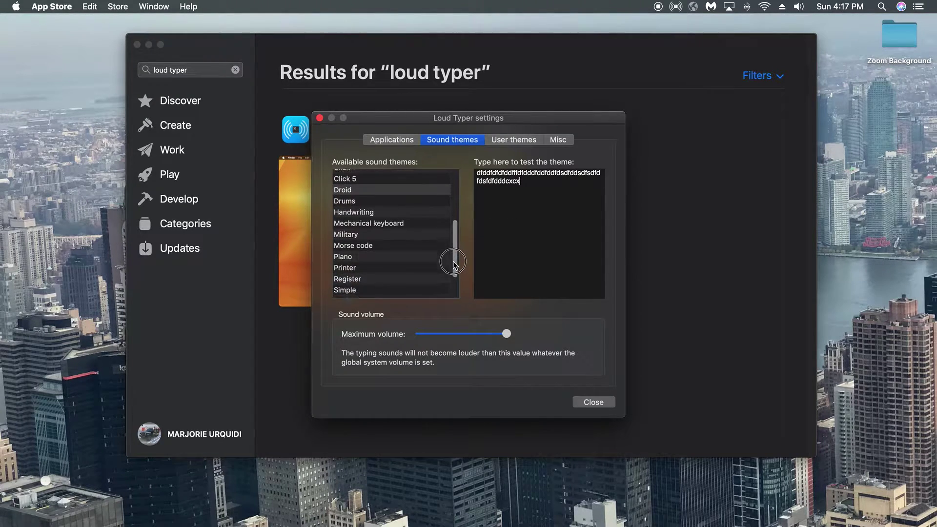
scroll(453, 250, up, 2)
click(406, 227)
click(565, 236)
text(d)
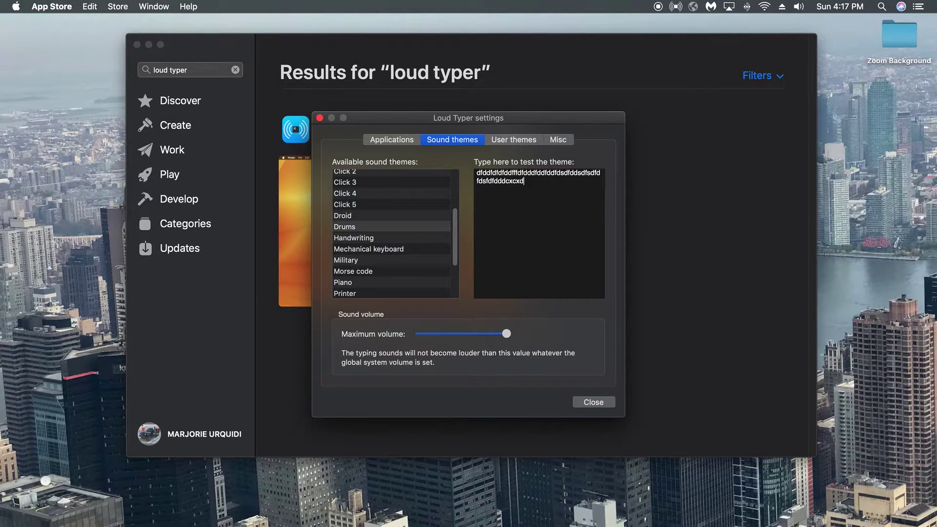
text(fsddddc)
click(415, 228)
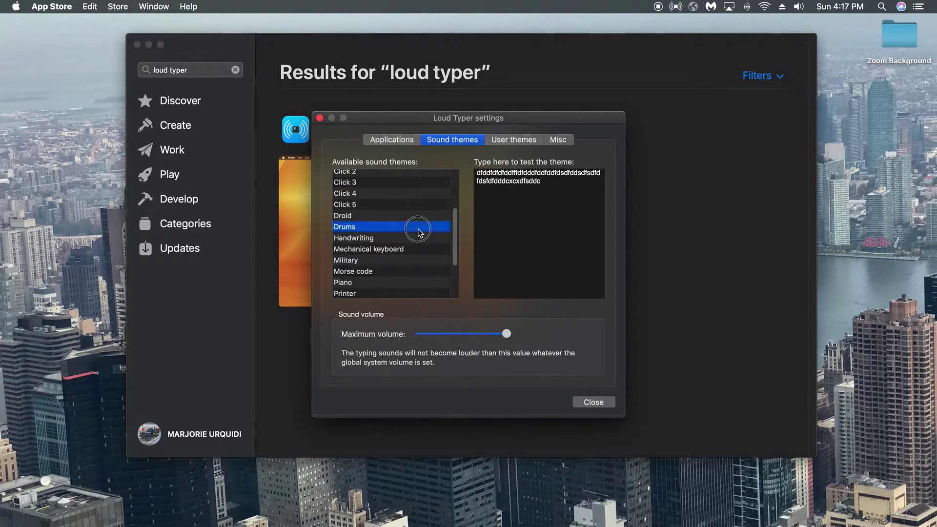
click(521, 231)
text(x)
scroll(446, 247, down, 5)
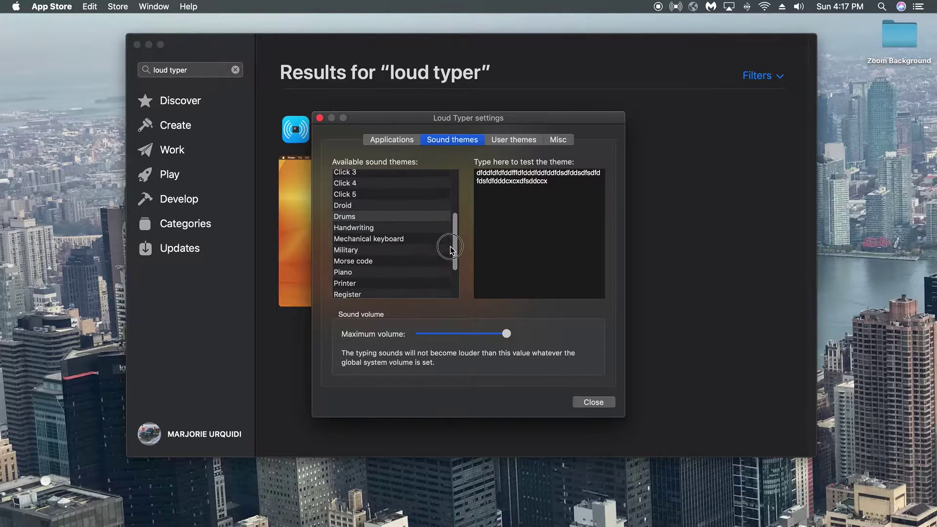
Step: Test the Drums sound theme again with "addfc ssscwe" and try Handwriting with the sample text "dczxz"
scroll(445, 263, up, 5)
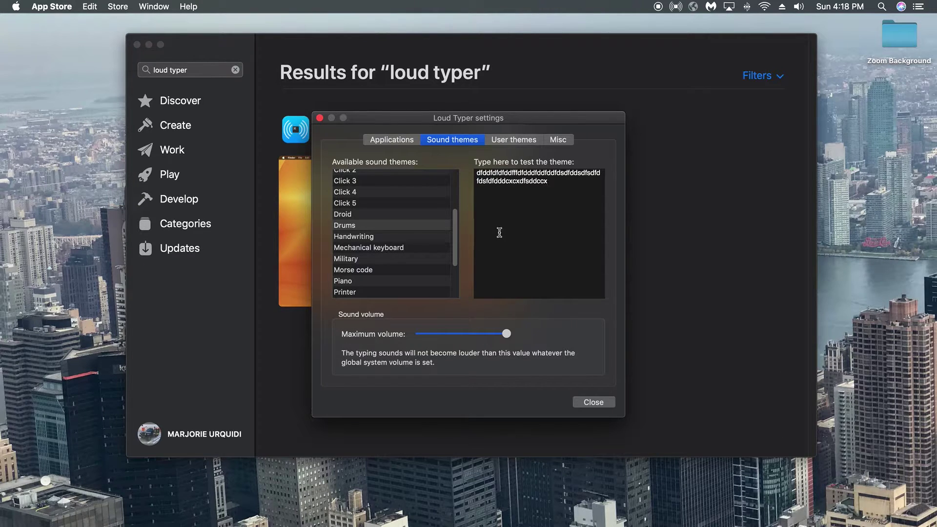
text(addfc     ssscwe)
click(400, 237)
click(645, 256)
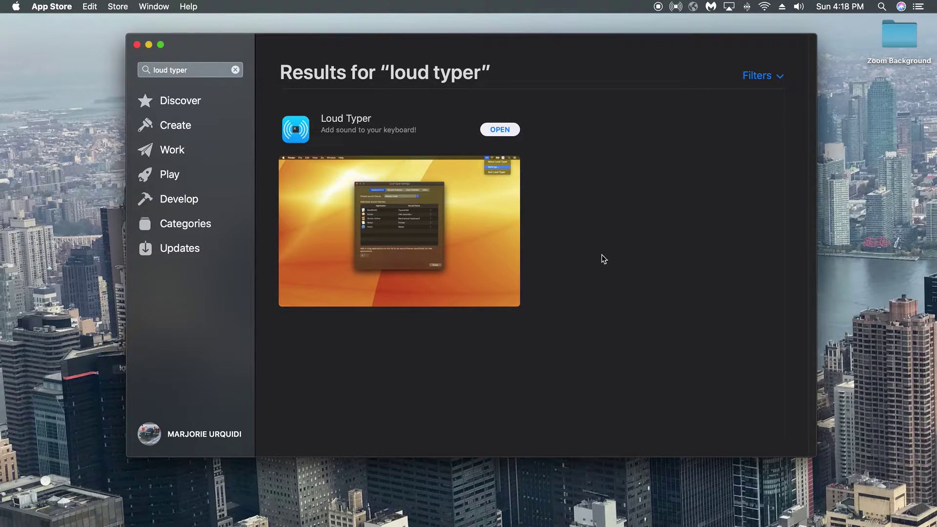
click(503, 131)
click(554, 189)
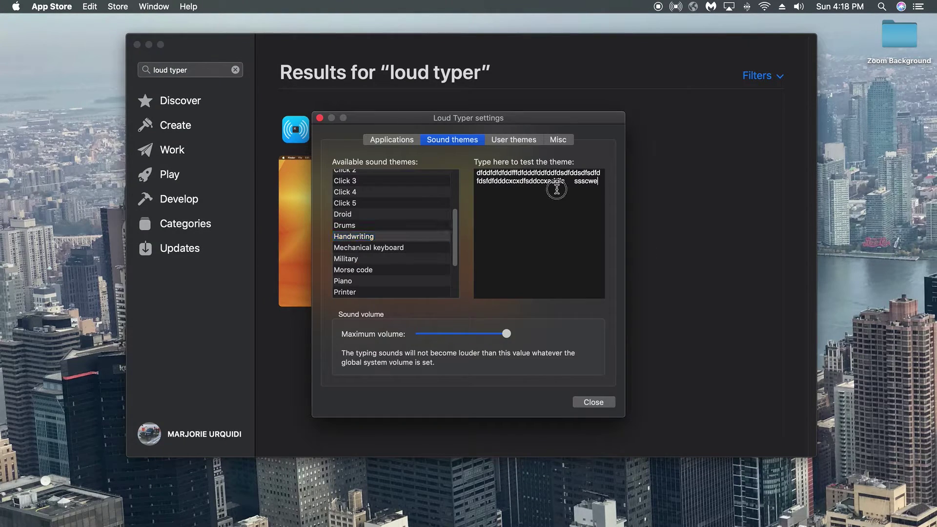
text(dczxz)
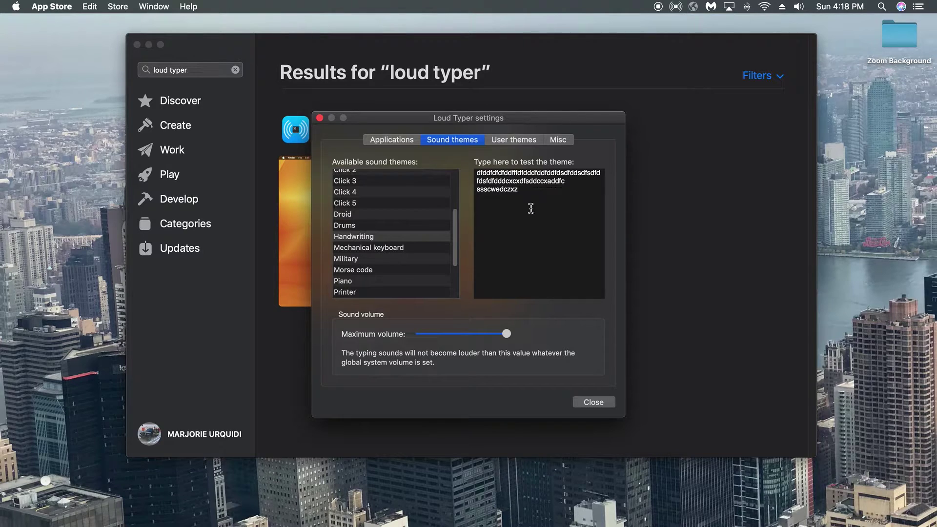
Step: Try the Mechanical keyboard sound theme, entering "cxcz" and several more groups of sample letters in the test area
click(429, 249)
click(524, 232)
text(cxcz)
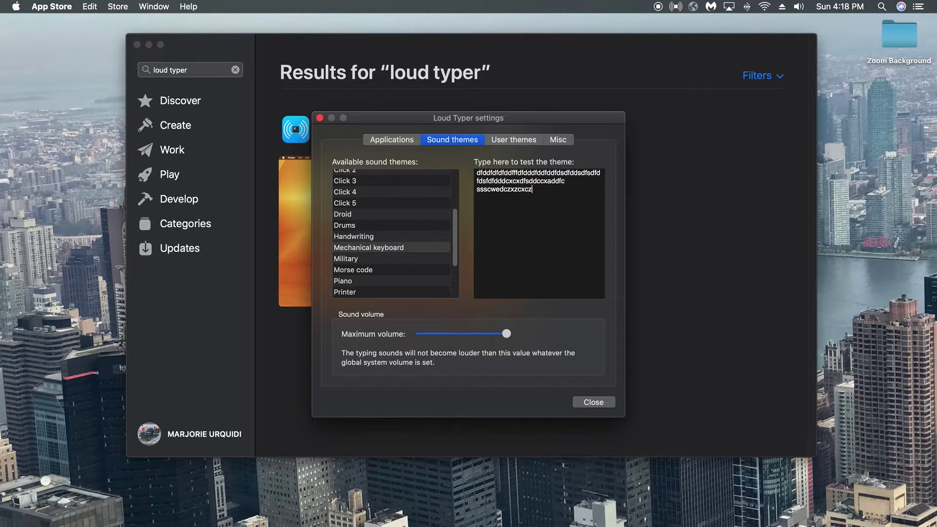
text(wwwe)
text(dcc)
text(cf)
text(eeecx)
text(xxxxxc)
text(r.)
Step: Try the Military sound theme with the sample text "dssdsc cww" and Morse code with a few letters on a new line
click(353, 260)
click(505, 242)
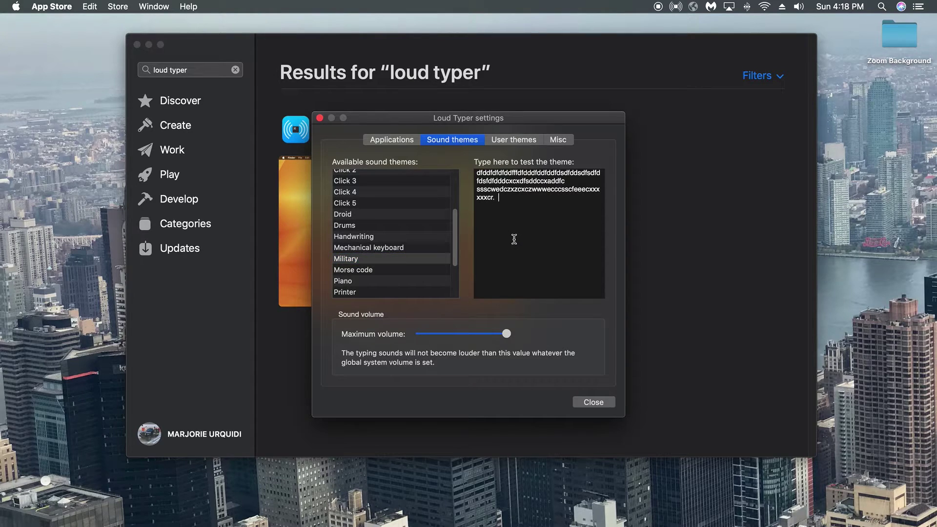
text(dssdsc cww)
click(383, 270)
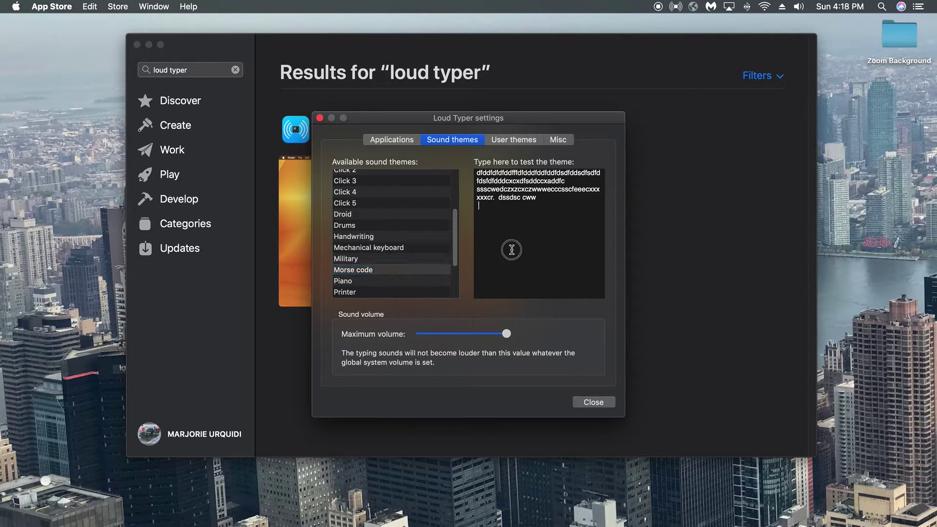
text(tfg)
Step: Try the Piano sound theme with the sample text "vbvb r" and Printer with "vgdfv"
drag(456, 262, 455, 287)
click(415, 220)
click(552, 237)
text(vbvb r)
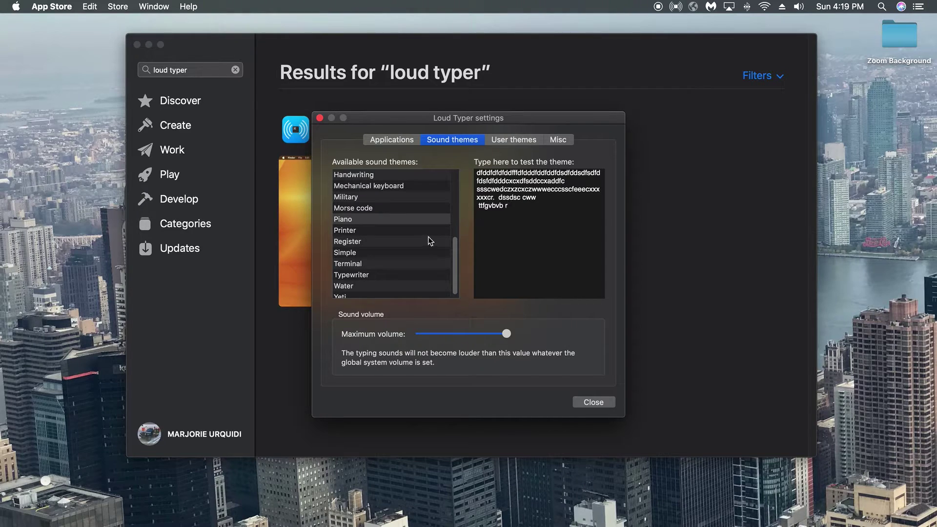
click(394, 231)
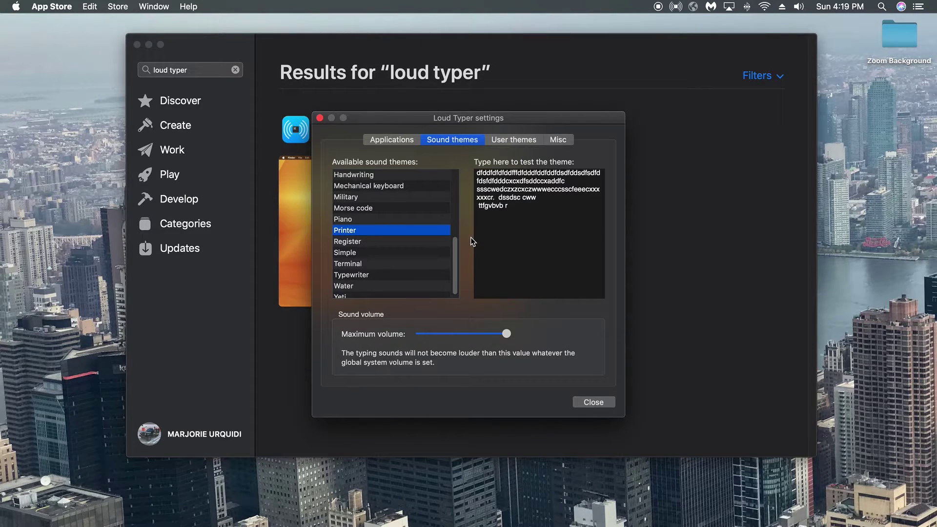
click(574, 247)
text(vgdfv)
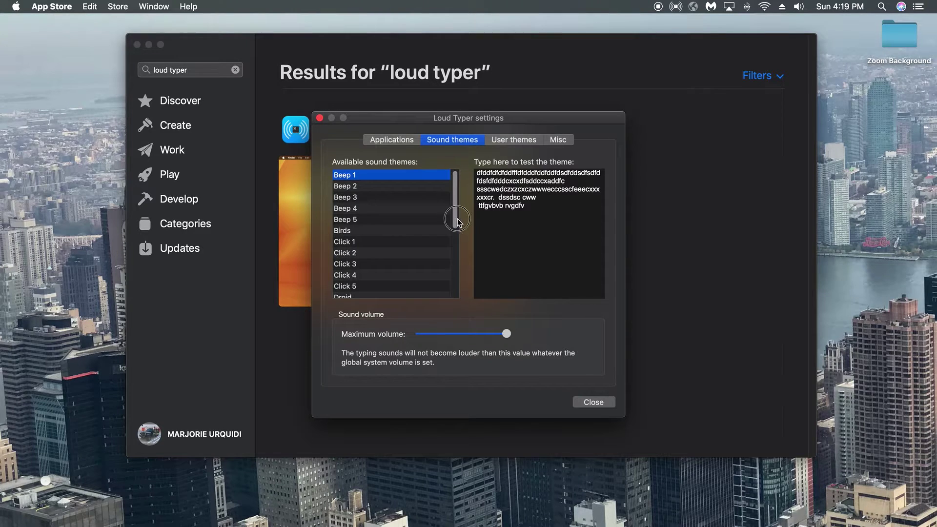
Step: Try the Register sound theme with the sample text "bbbbb" and Simple with "vbv. ffff"
drag(457, 222, 450, 293)
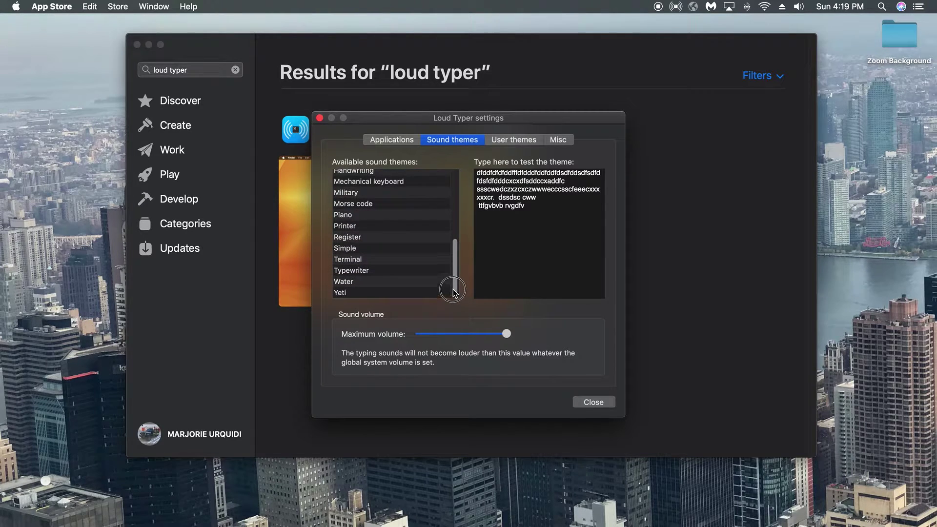
click(409, 241)
click(519, 241)
text(bbbbb)
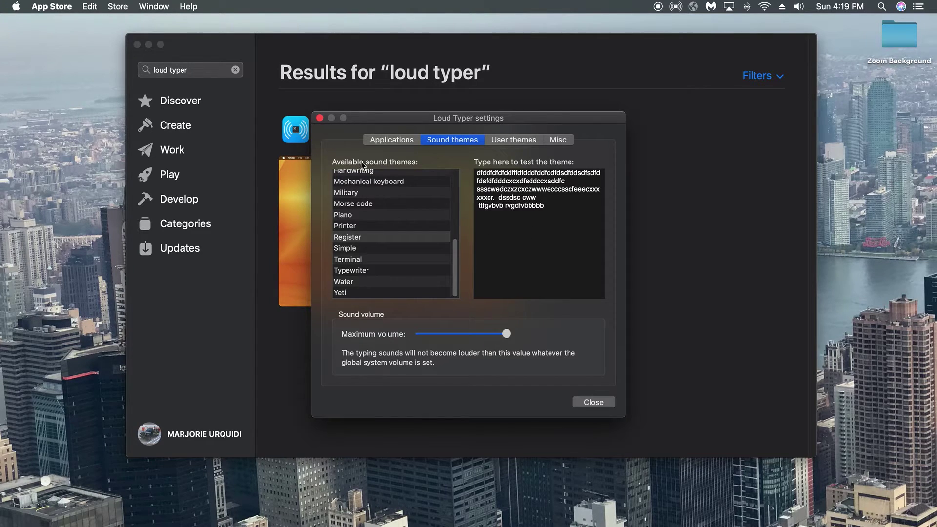
click(415, 248)
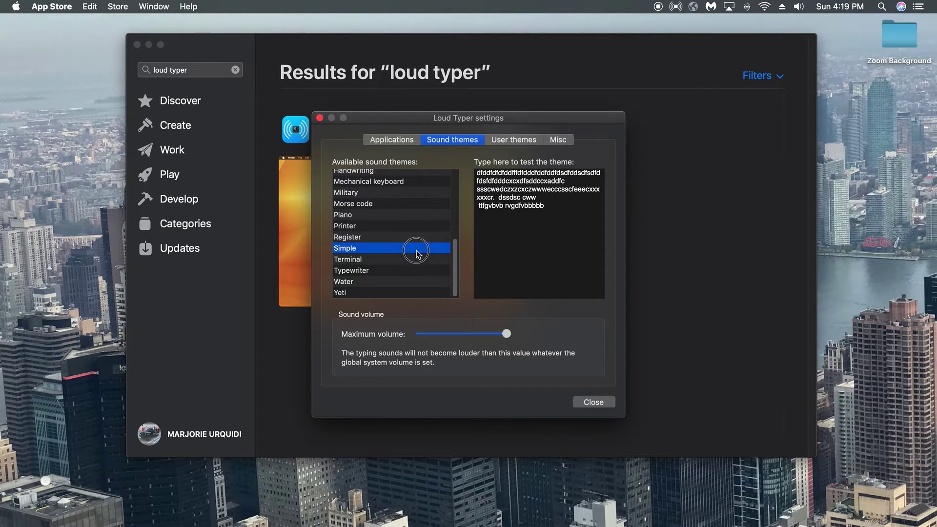
click(525, 256)
text(vbv)
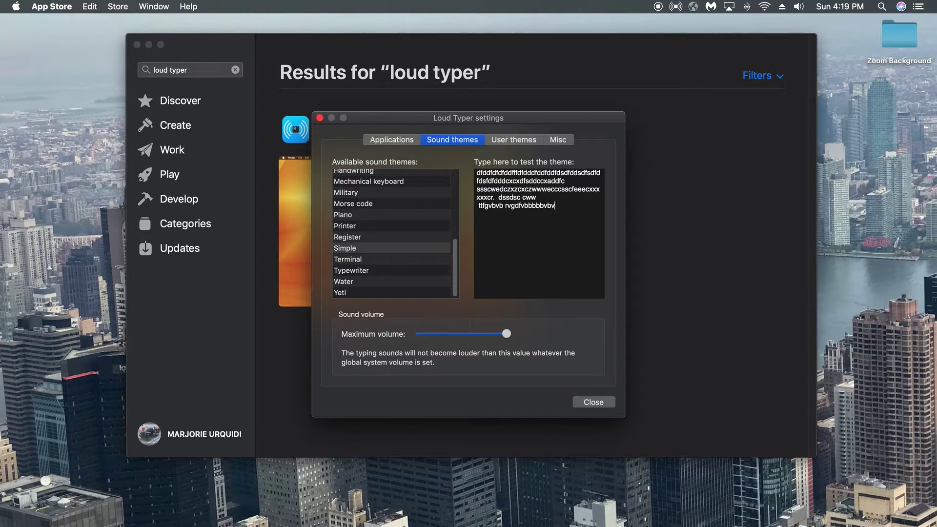
text(. ffff)
Step: Try the Terminal sound theme with the sample text "grecc" and Typewriter with "vrrccveeeevvveee"
click(415, 259)
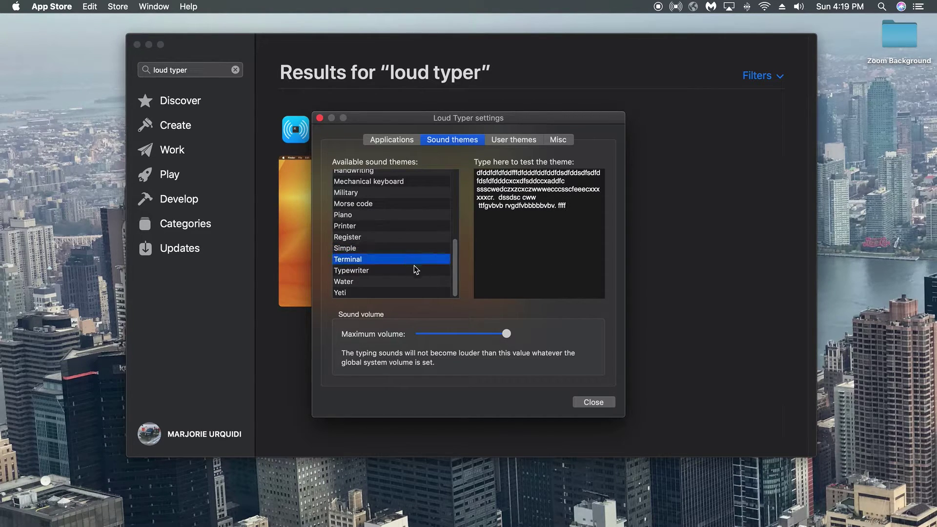
click(504, 260)
text(grecc)
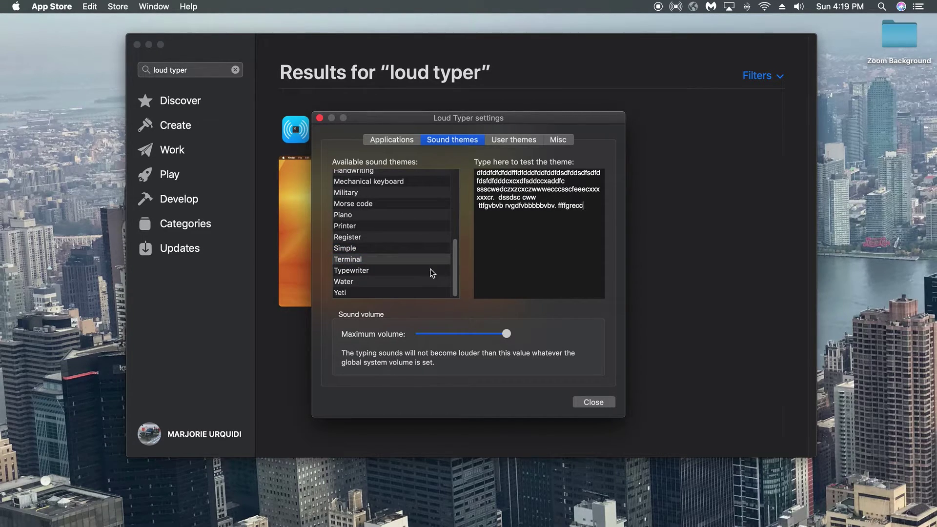
click(423, 271)
click(531, 245)
text(vrrc)
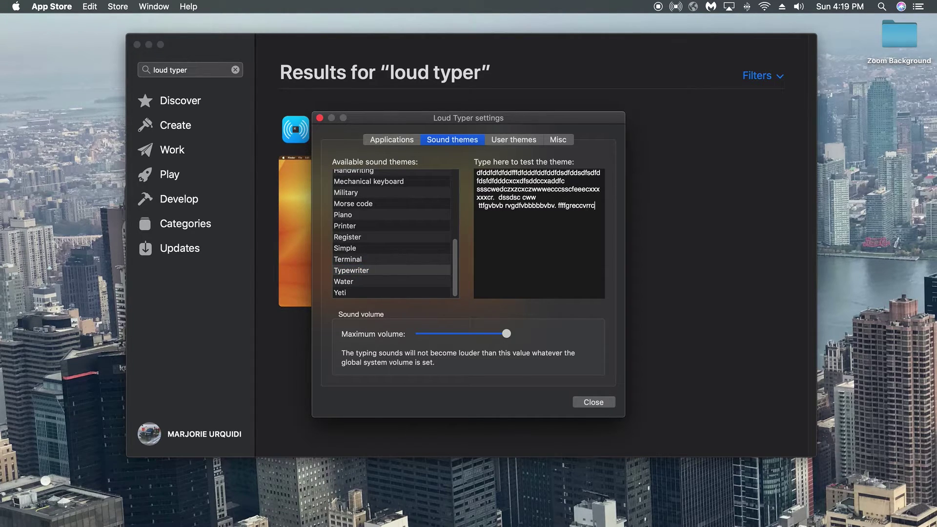
text(cveeee)
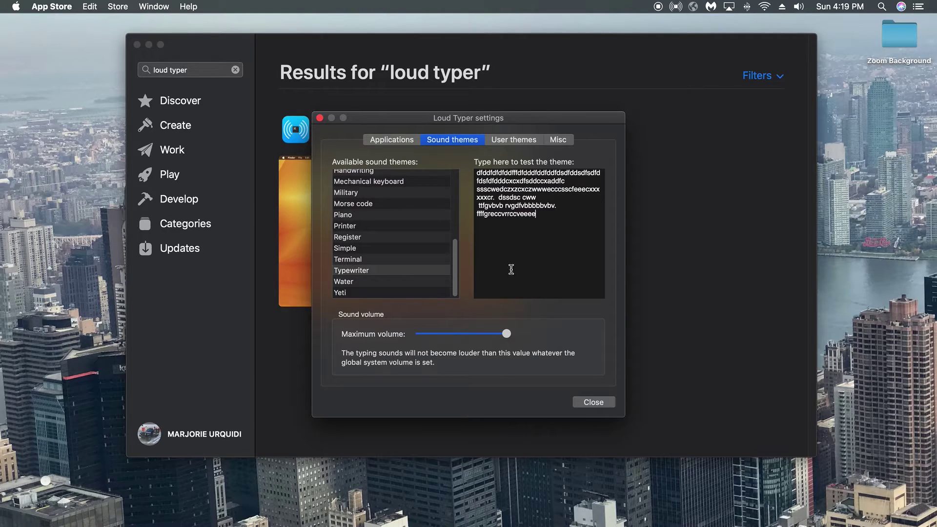
text(vvveee)
Step: Try the Water sound theme with a few sample letters and Yeti with "fefefed." in the test area
click(427, 282)
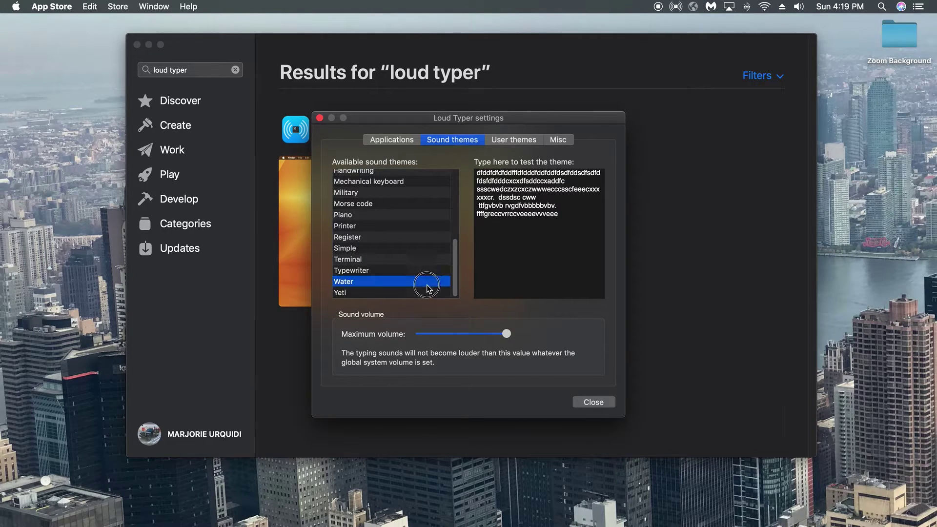
click(540, 251)
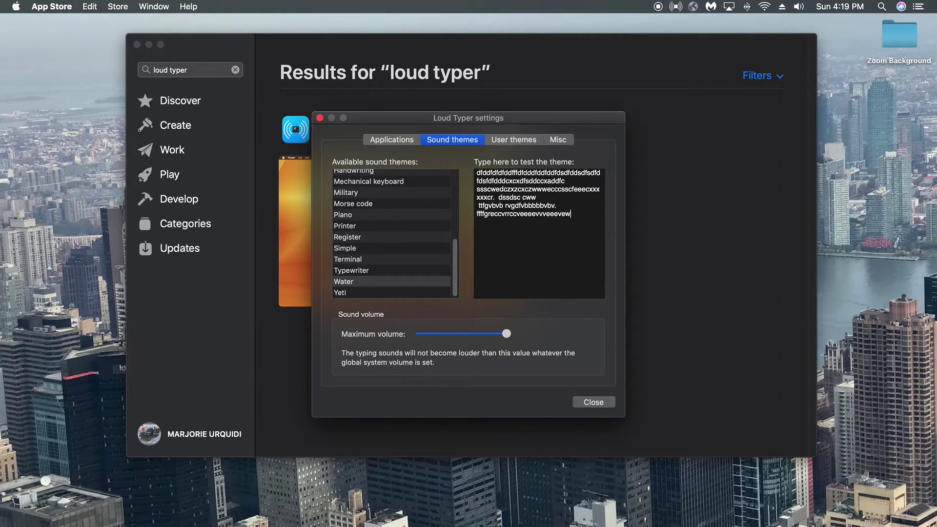
text(vv)
click(349, 292)
click(498, 270)
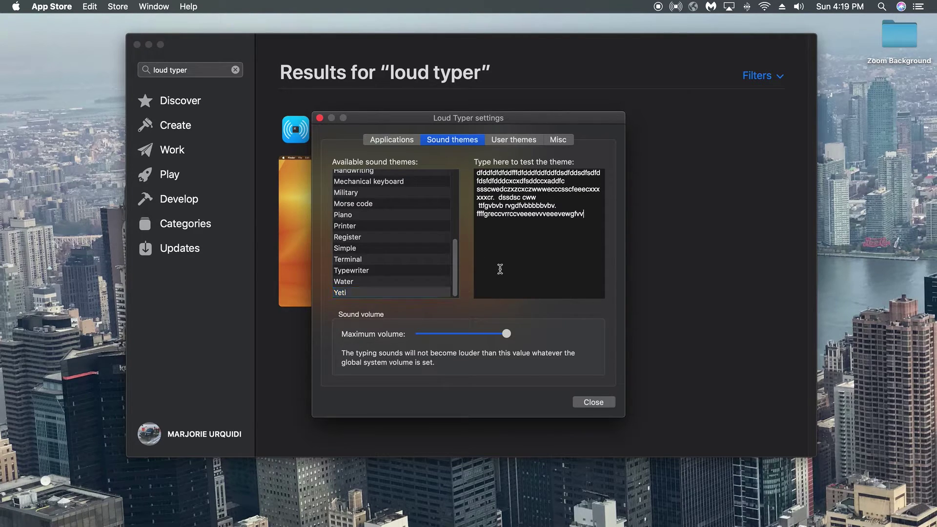
text(fefefed.)
Step: Select the Typewriter sound theme and close the Loud Typer settings
click(383, 273)
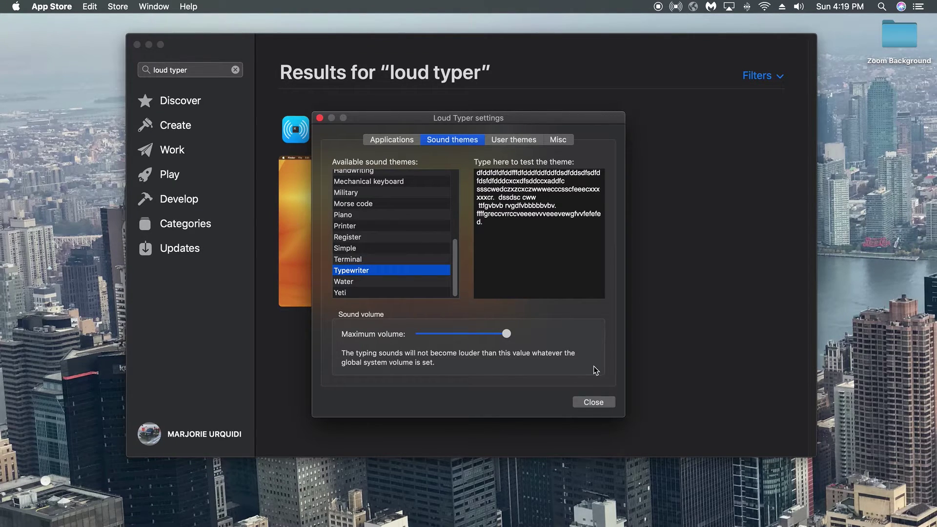
click(595, 404)
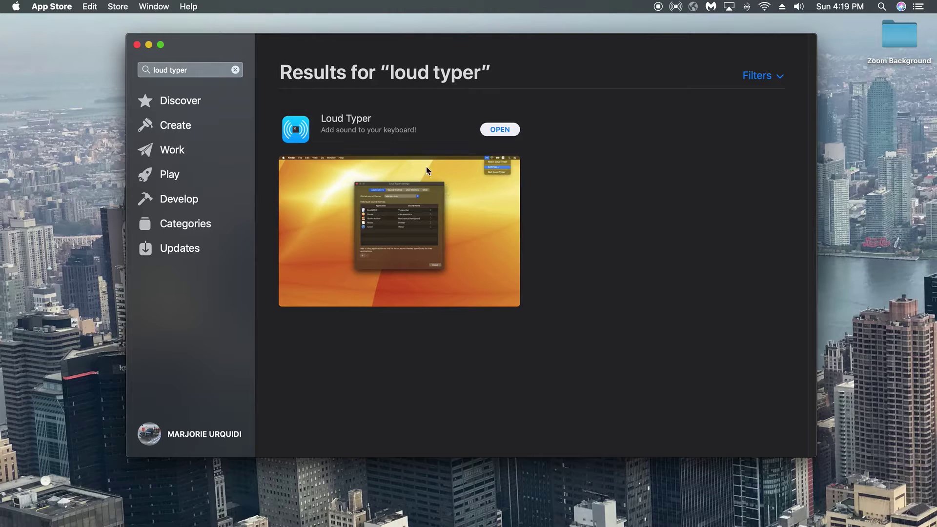
Step: Reopen Loud Typer from the App Store and review its Applications, User themes and Misc settings
click(516, 131)
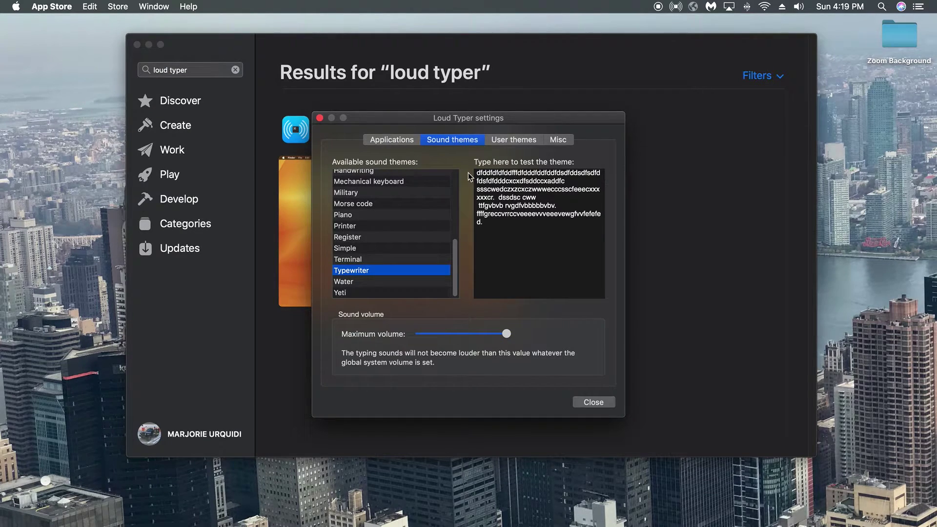
click(377, 144)
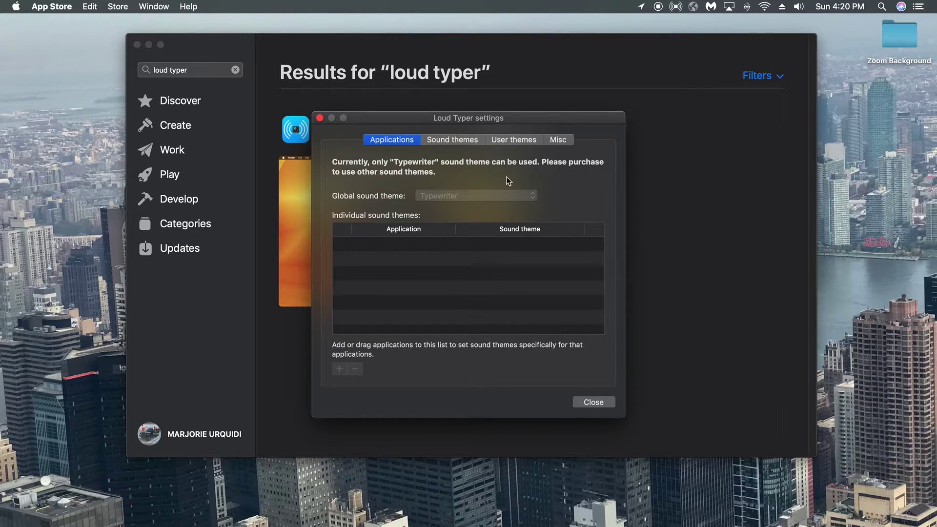
click(459, 143)
click(523, 139)
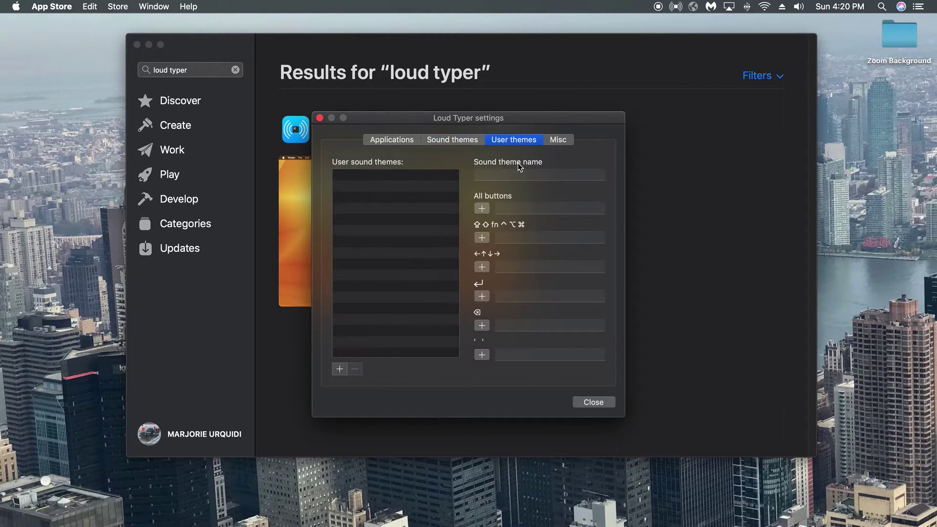
click(564, 147)
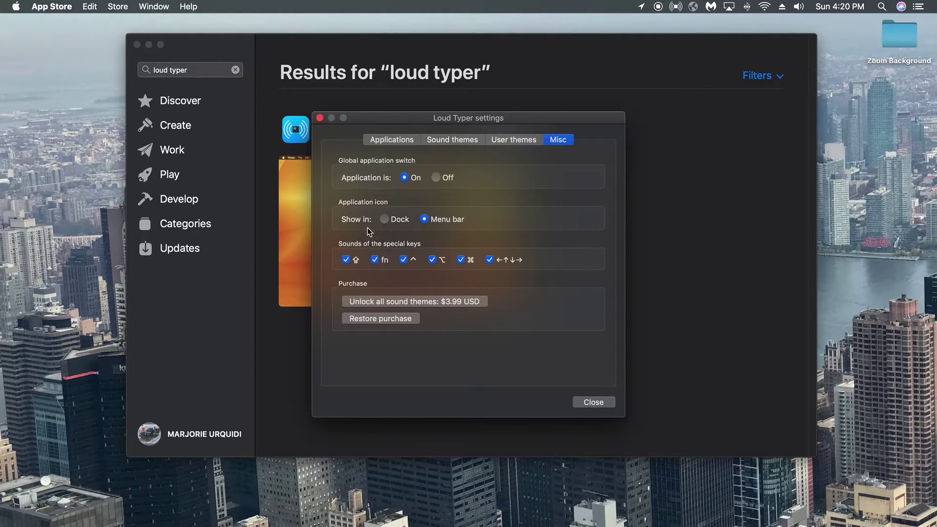
Step: Try showing the application icon in the Dock, switch it back to the Menu bar, and reopen the Loud Typer settings
click(385, 220)
click(424, 219)
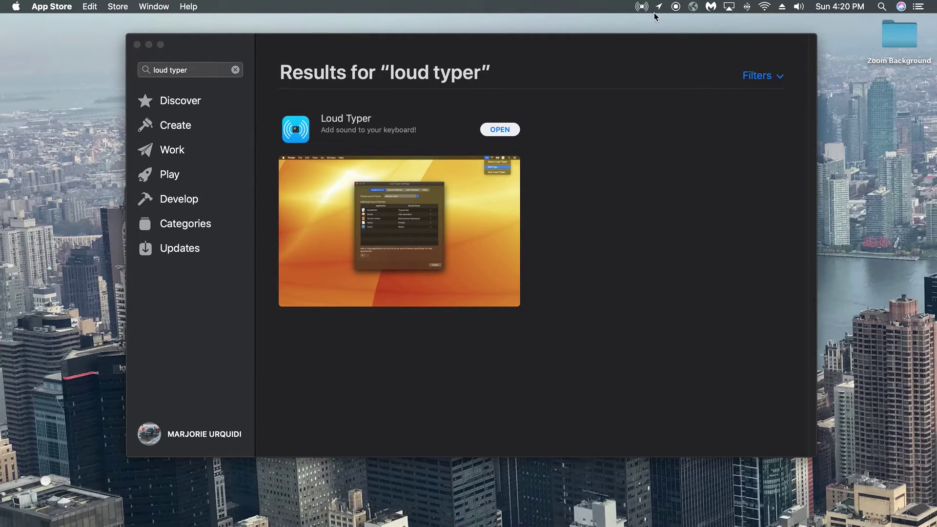
click(499, 132)
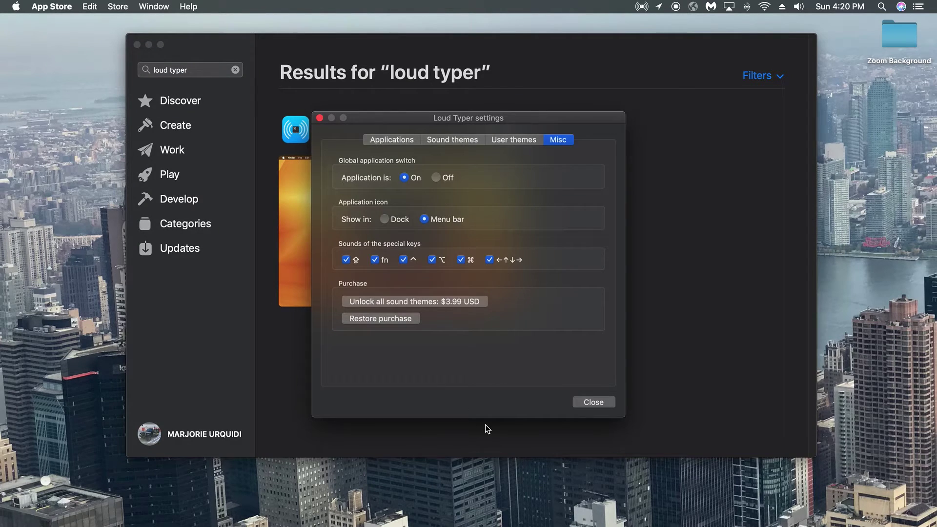
Step: Close the Loud Typer settings and the App Store window
click(592, 400)
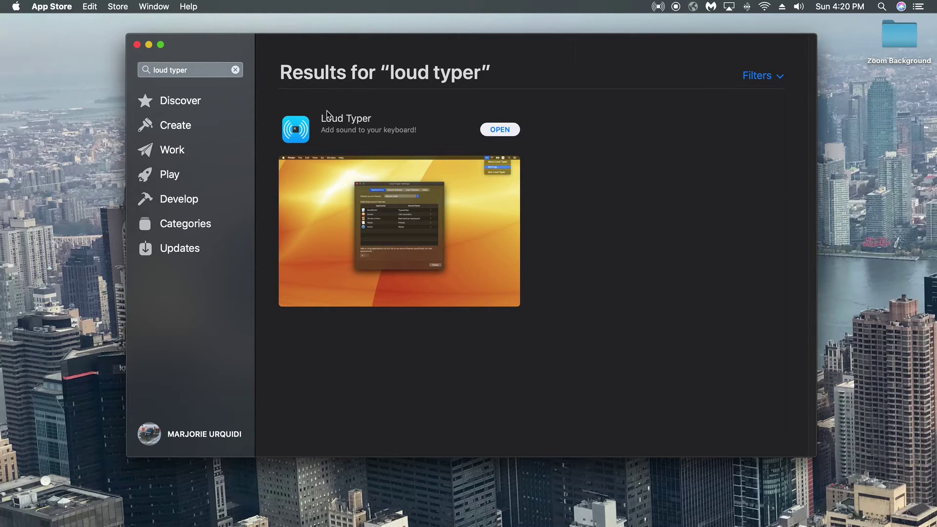
click(136, 44)
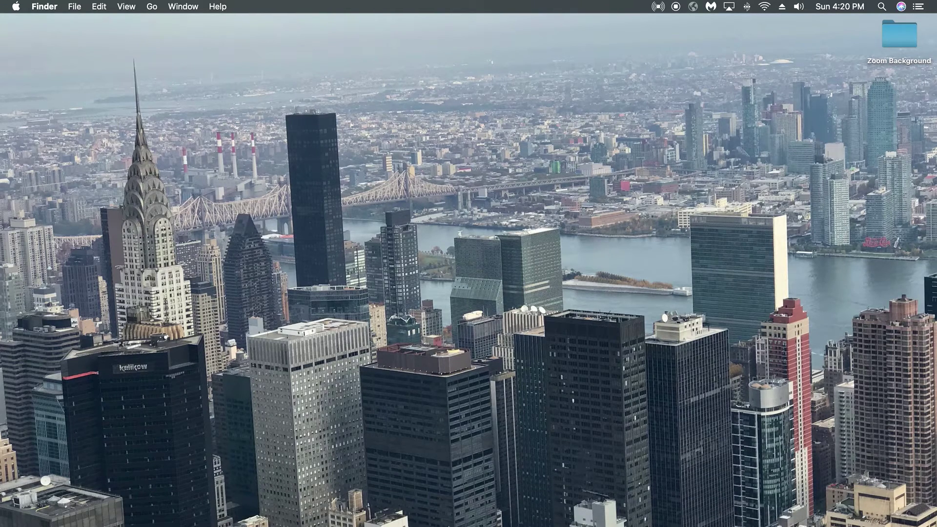
Step: Switch to Stickies and write "I hope you like this app" in the blank note
mouse_move(366, 518)
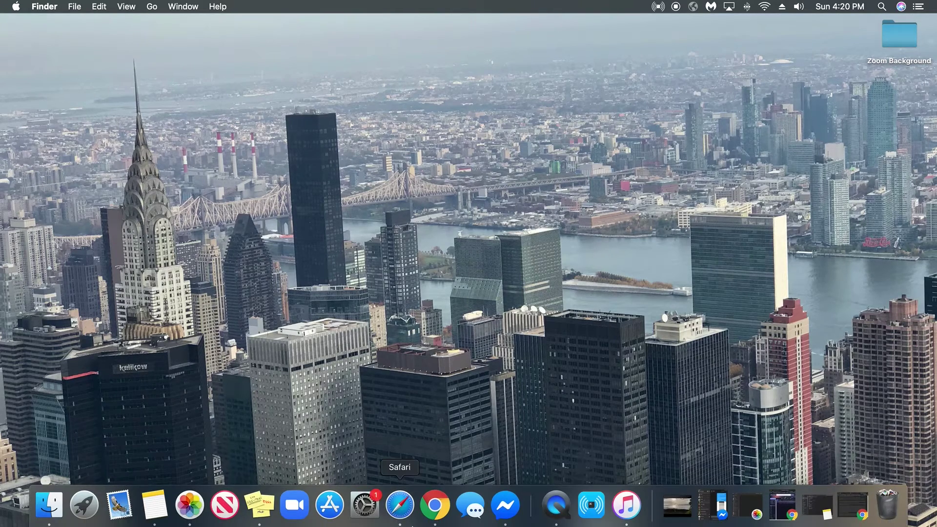
click(269, 506)
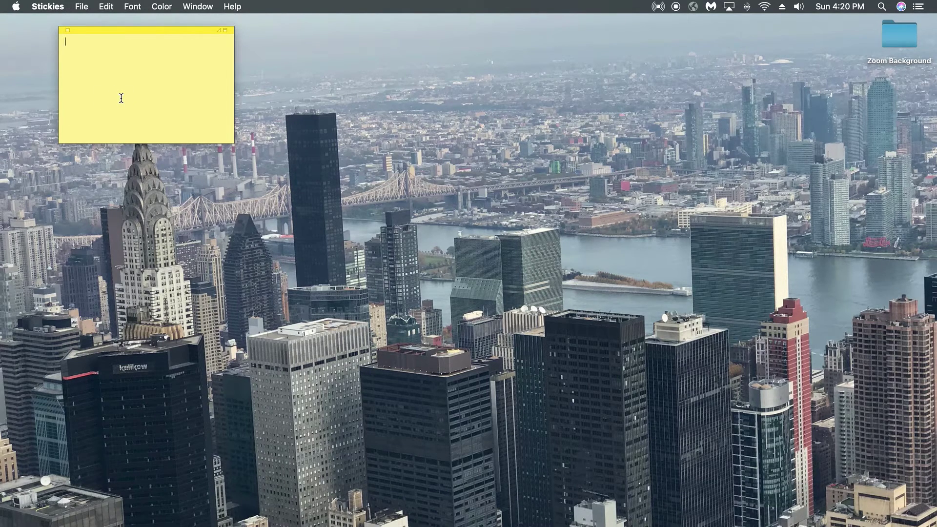
text(I hop )
text( you like this app)
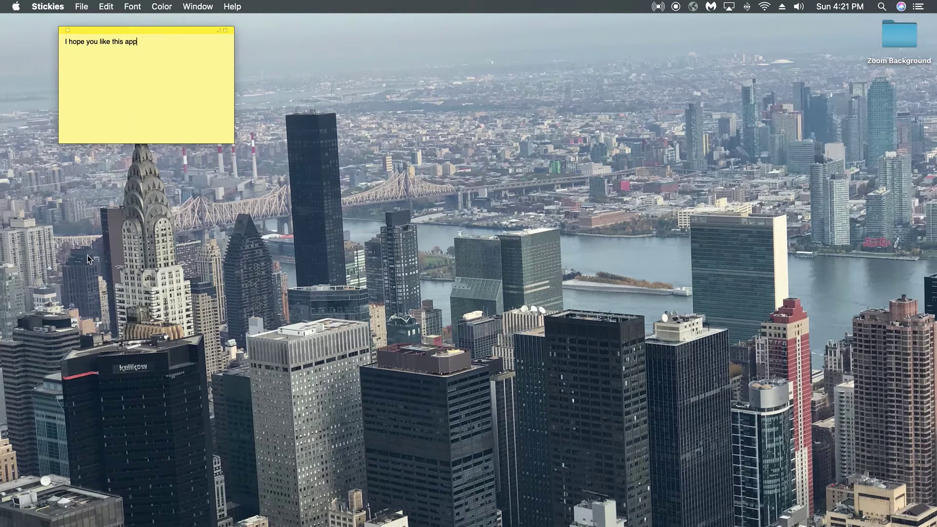
mouse_move(113, 524)
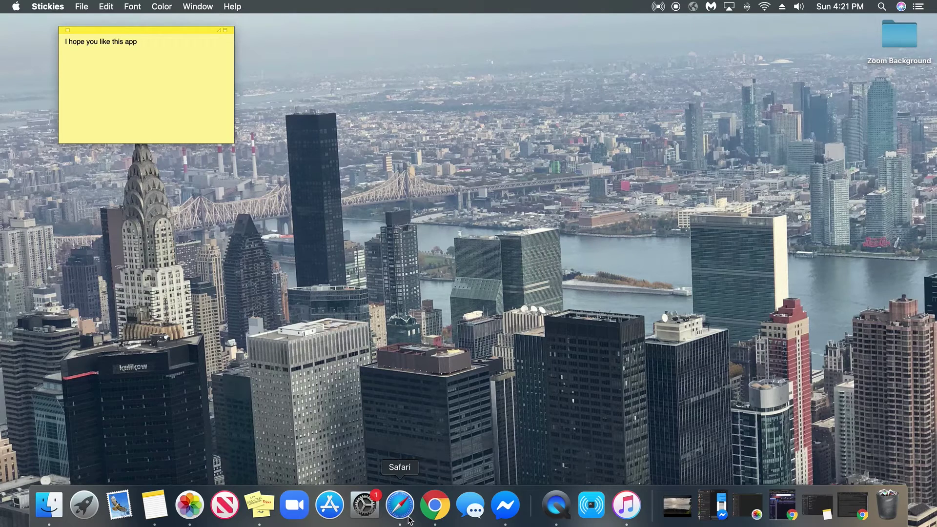
Step: Switch to Safari and enter "Hello i like this sound" in the address field to test the typing sounds
click(392, 506)
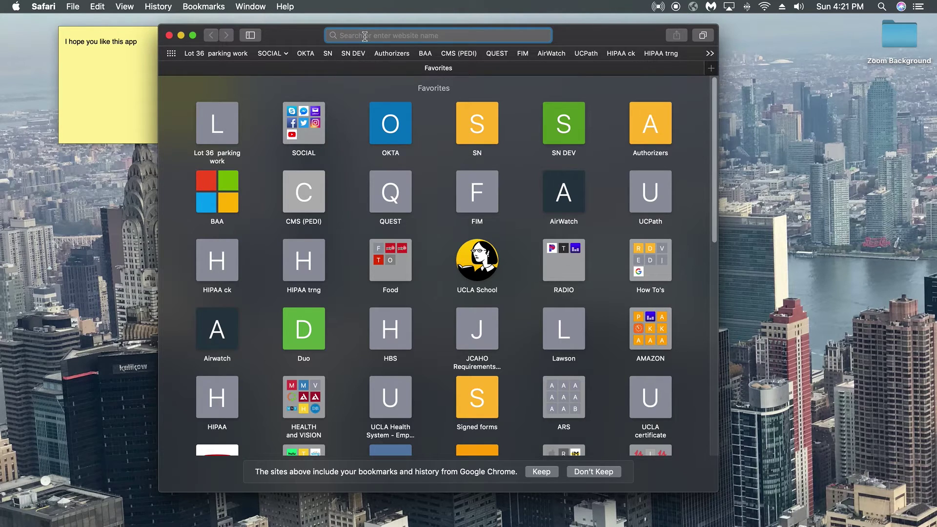
text(He)
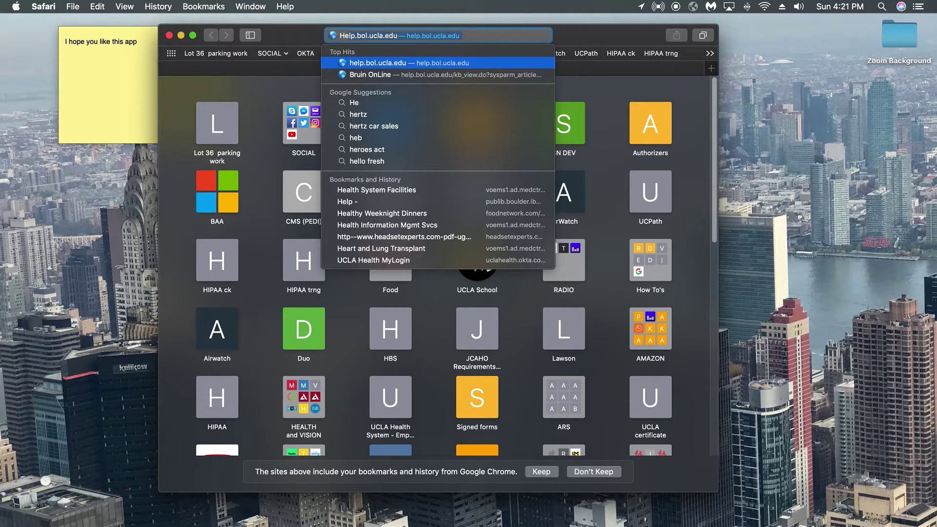
text(llo)
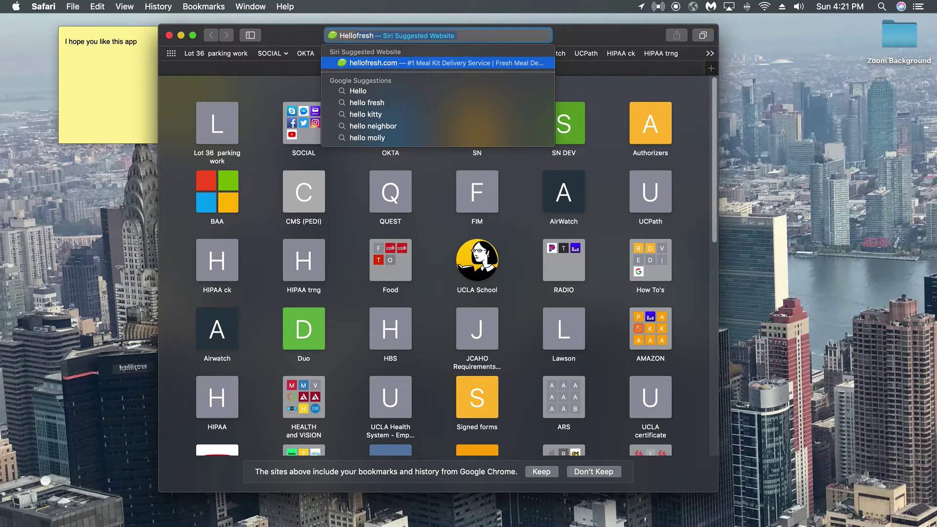
text( i like his)
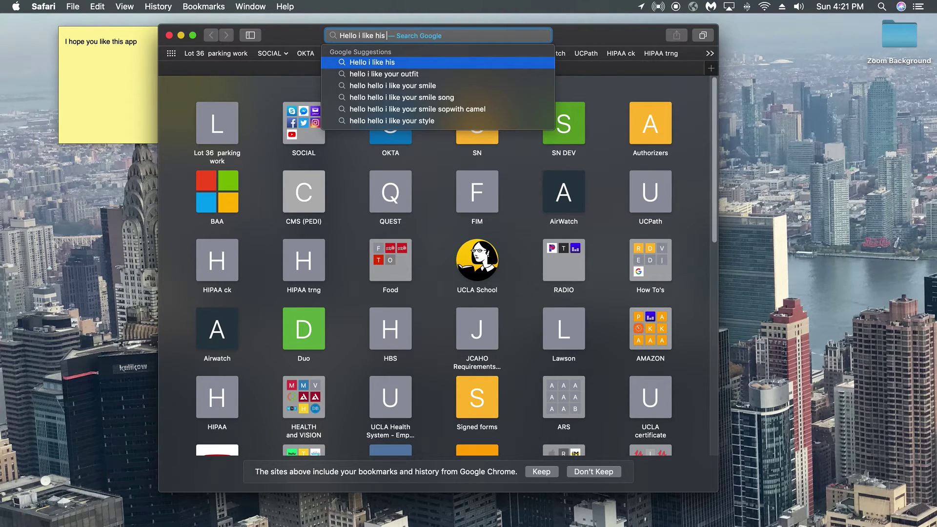
key(BackSpace)
text(this)
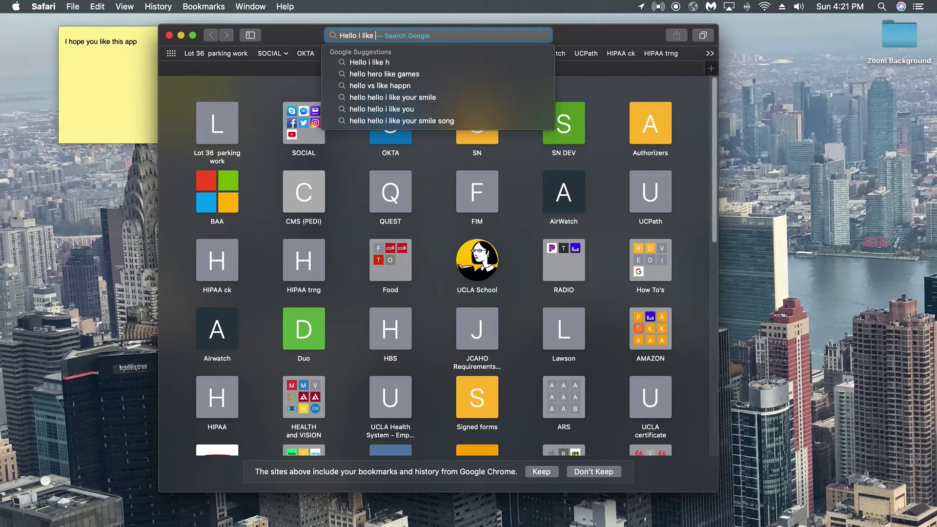
text( sound)
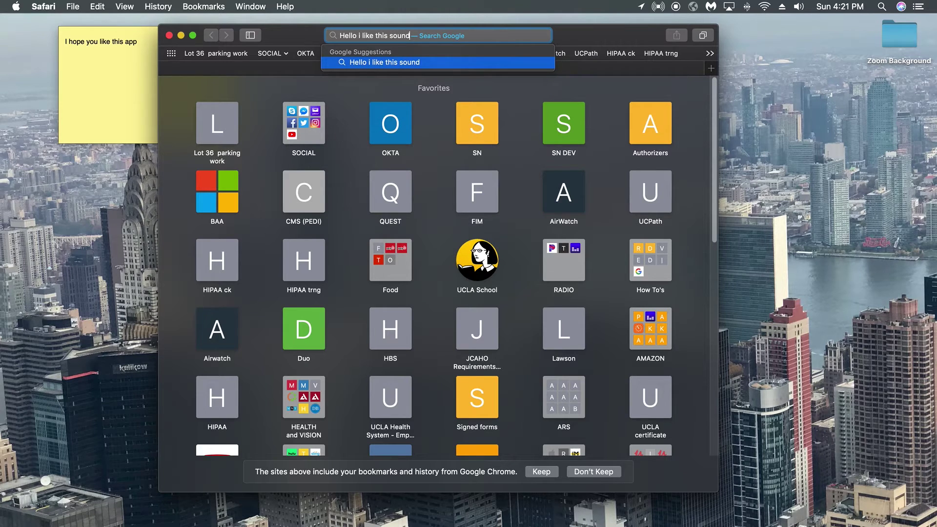
Step: Close the Safari window, return to the Stickies note and select all of its text
click(169, 35)
click(163, 67)
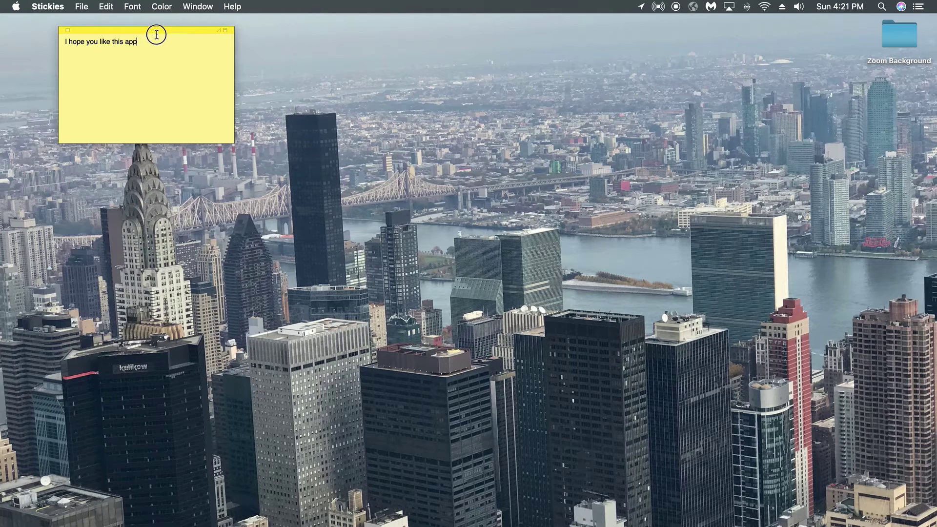
key(super+a)
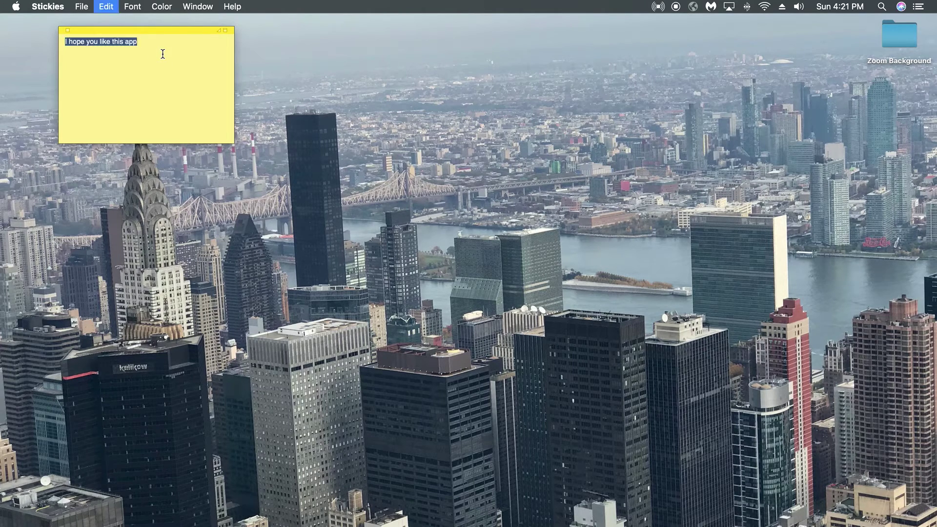